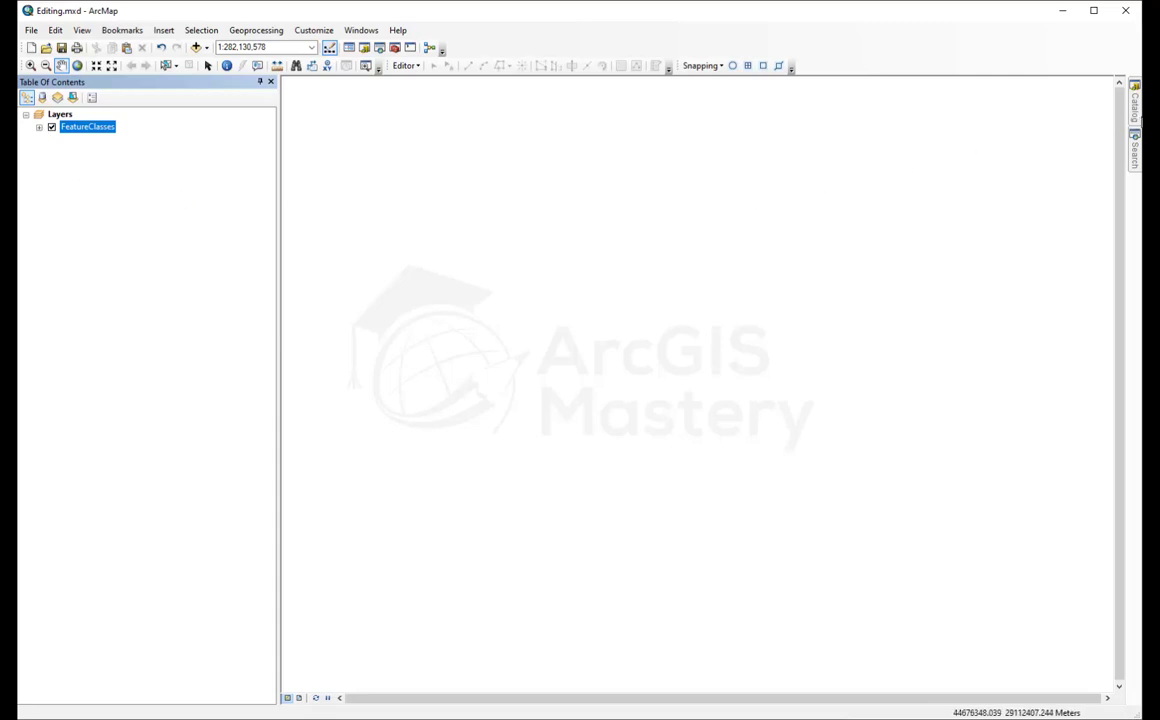
Add Line.shp to the map from the Catalog window
click(1137, 120)
click(967, 204)
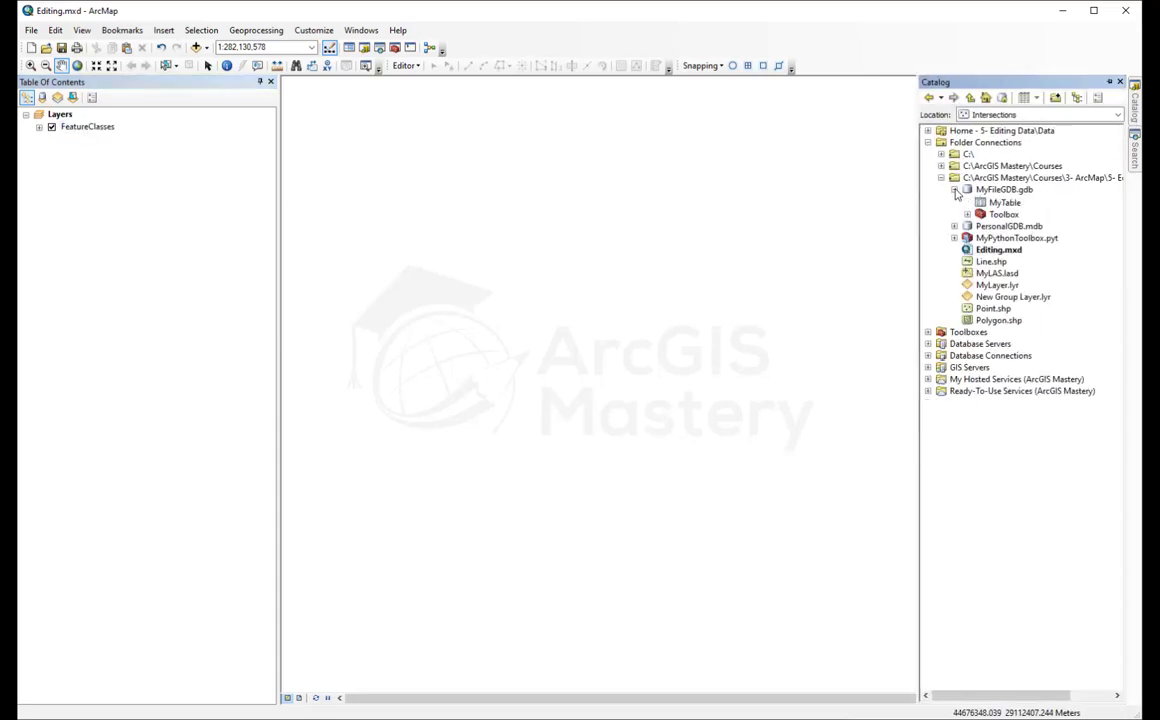
click(954, 189)
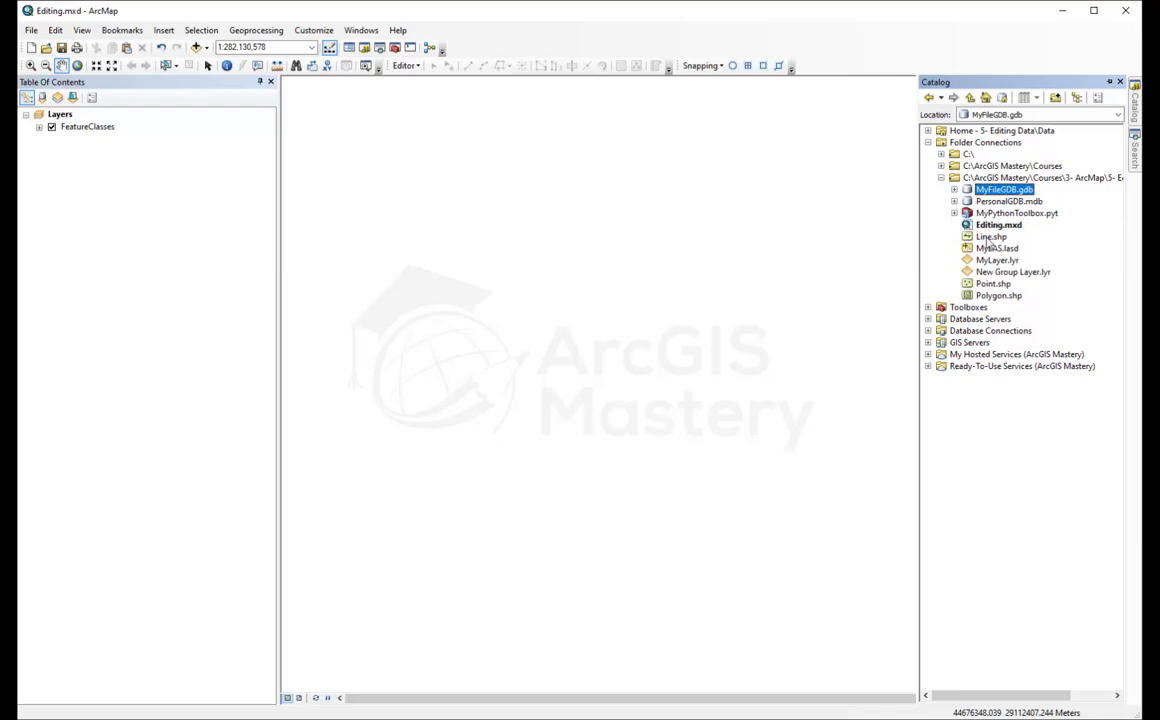
drag(990, 237, 192, 222)
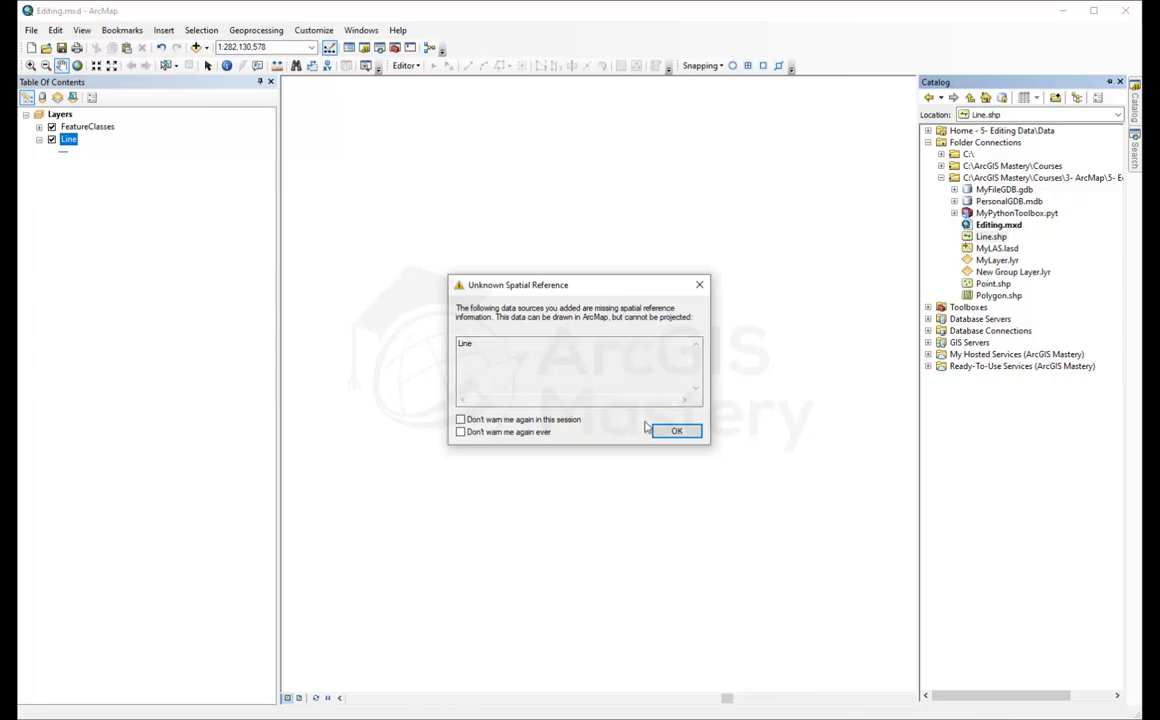
Dismiss the unknown spatial reference warning and remove the Line layer from the map
click(699, 285)
right_click(67, 140)
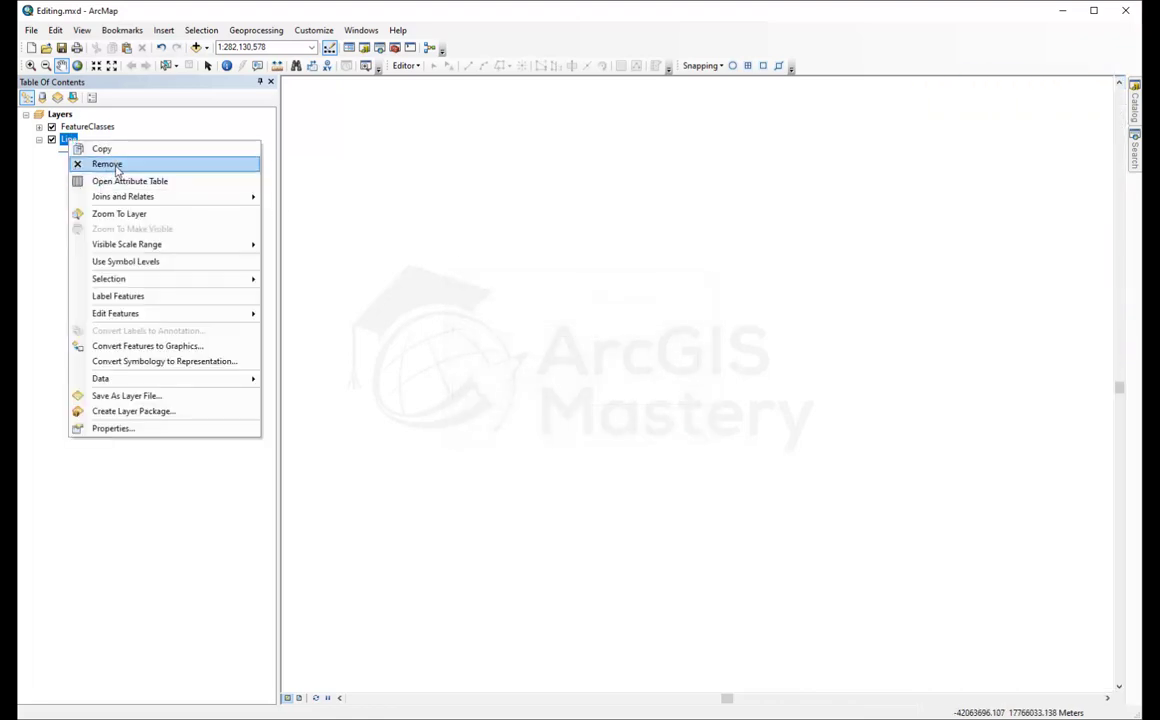
click(97, 165)
In ArcCatalog, open Line.shp's XY Coordinate System properties
key(alt+Tab)
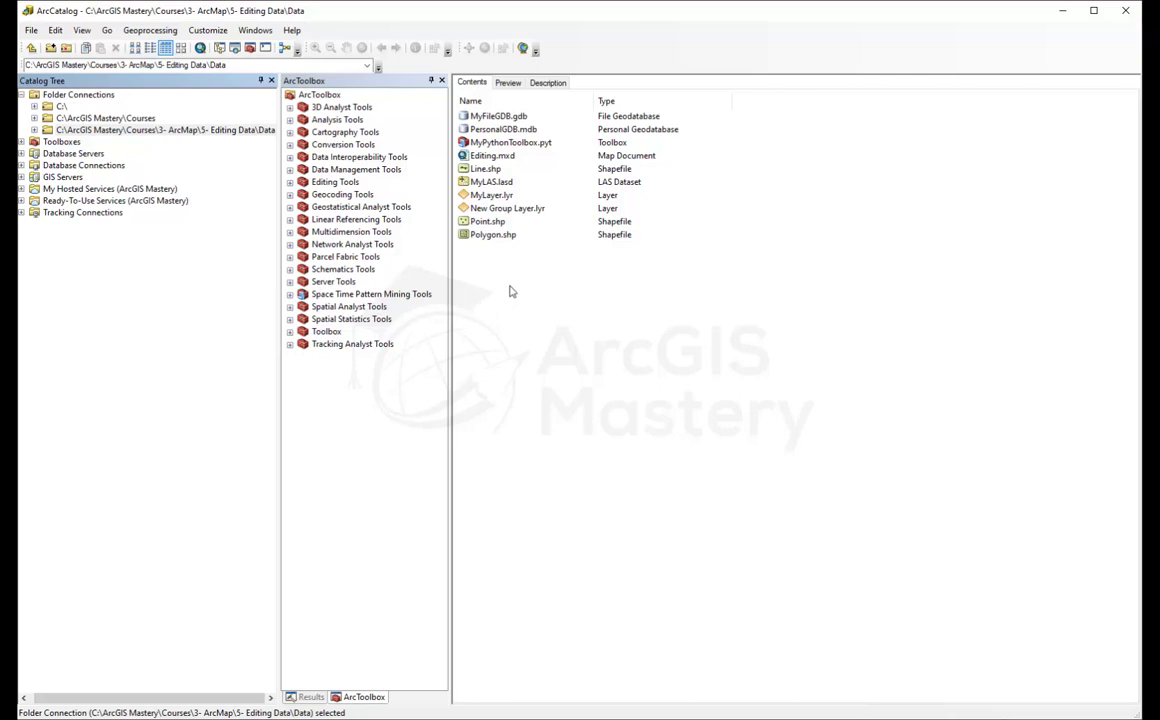
click(483, 236)
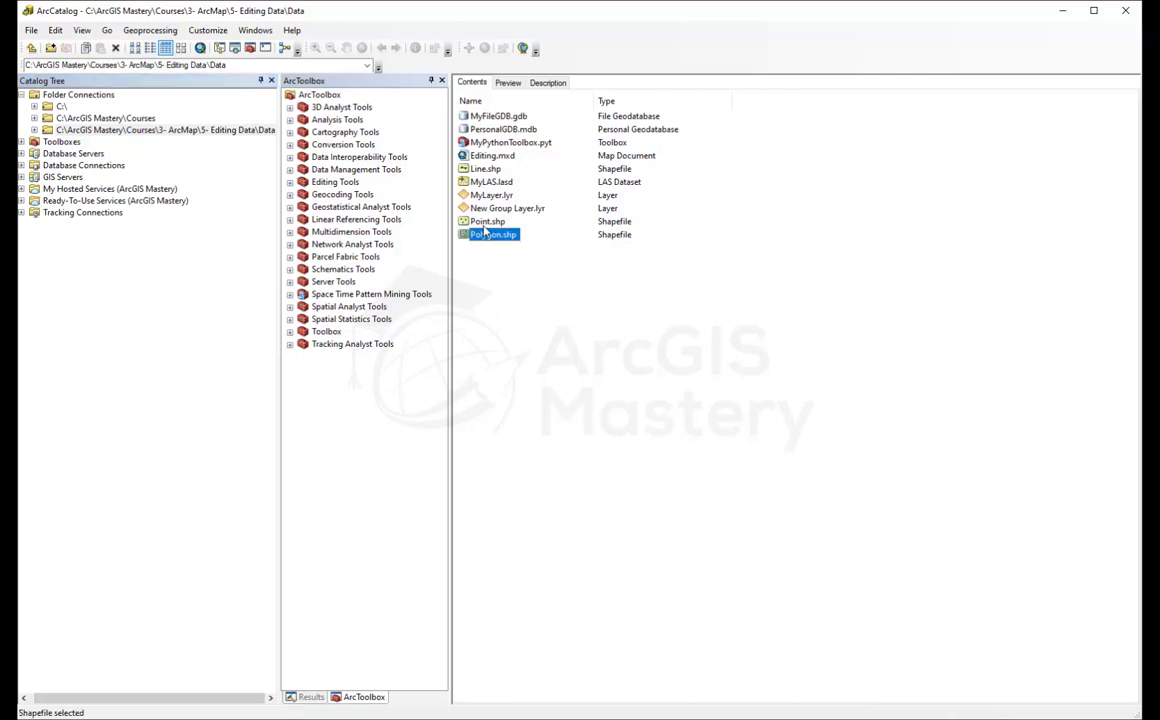
click(487, 220)
click(488, 170)
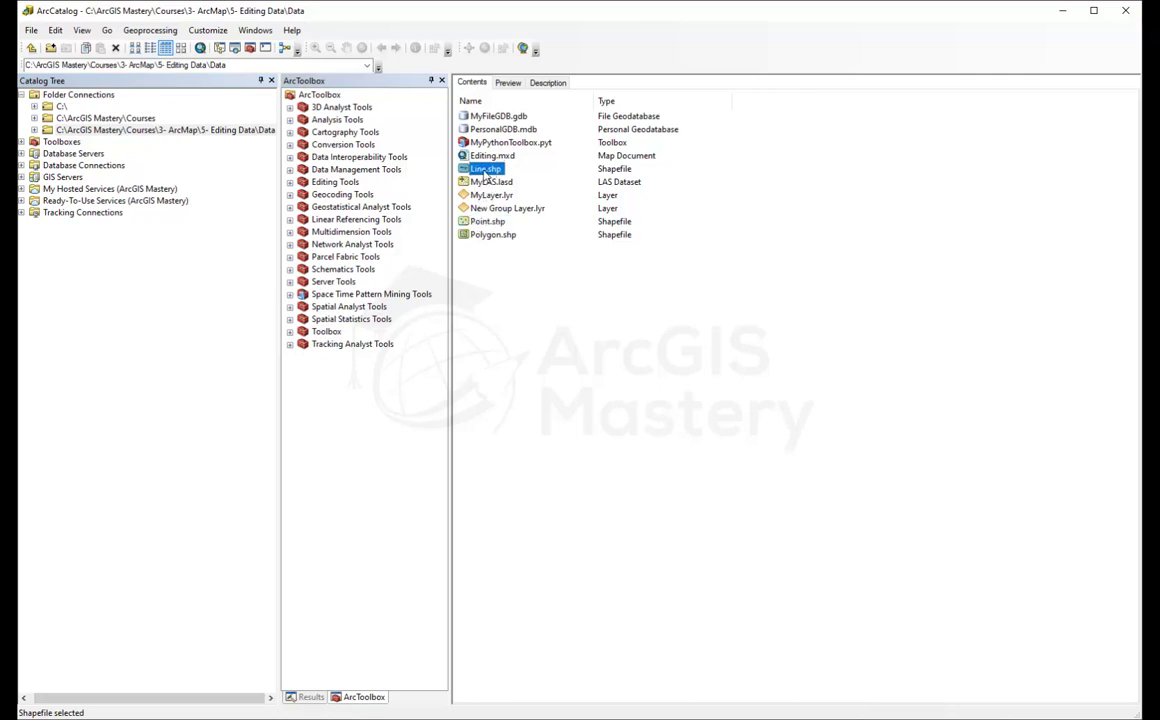
right_click(487, 172)
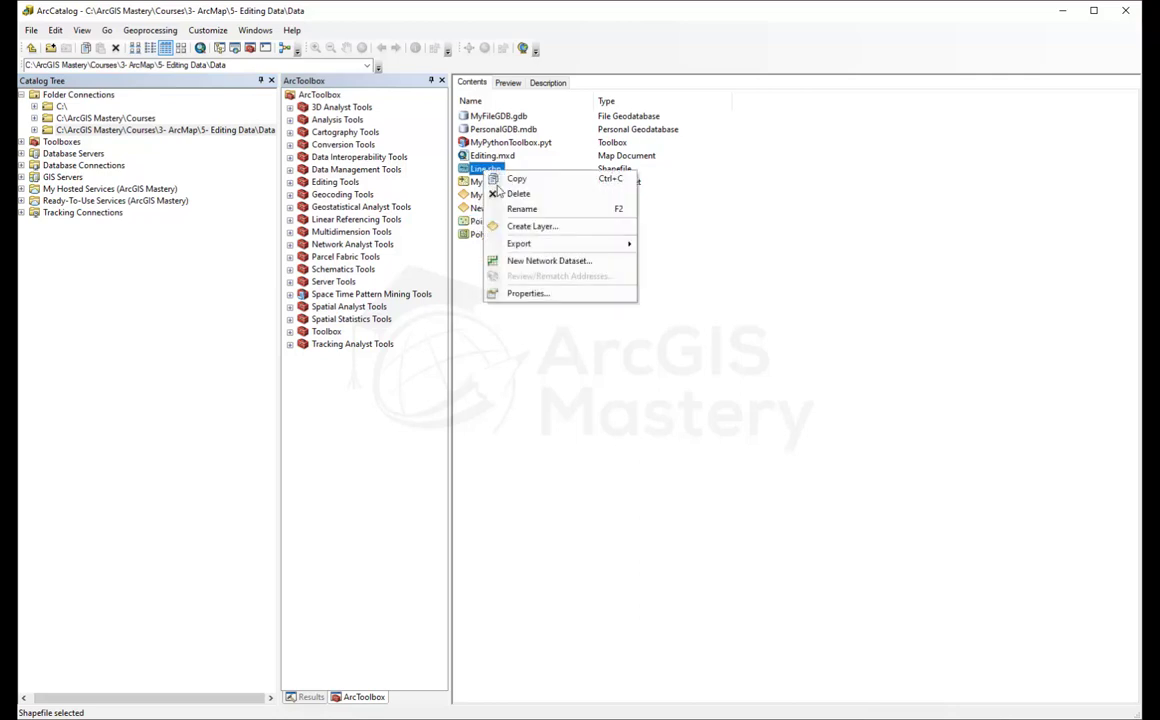
click(530, 293)
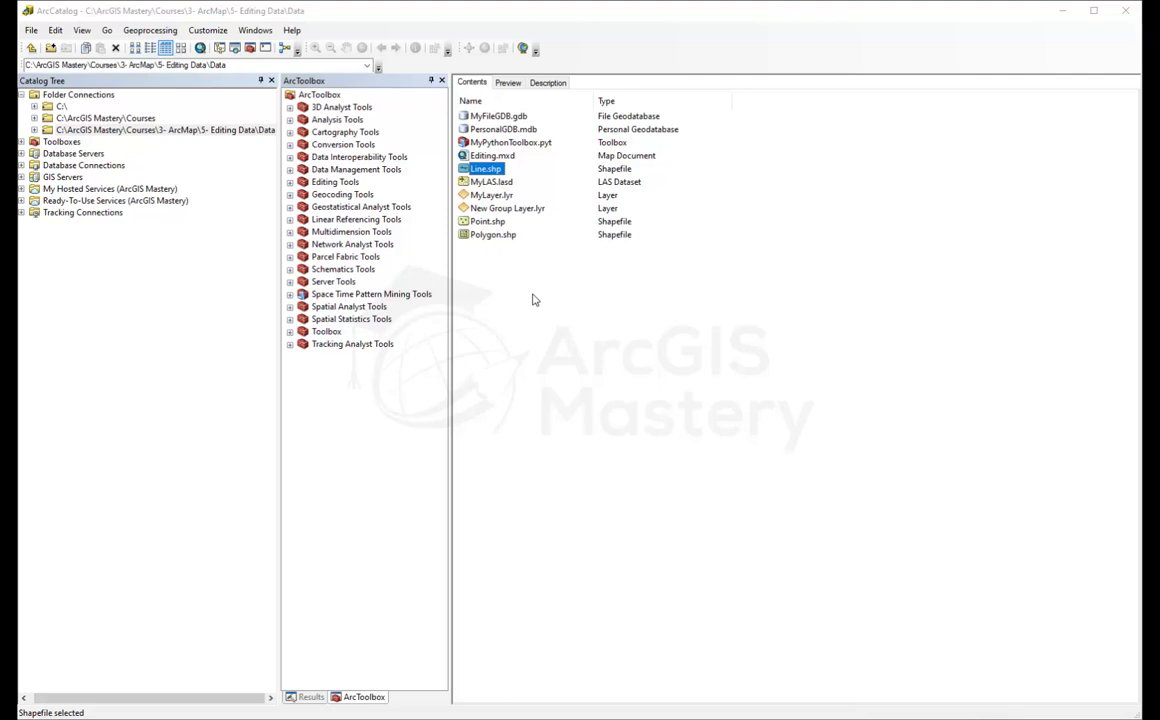
Choose WGS 1984 World Mercator under Projected Coordinate Systems > World and apply it
click(445, 284)
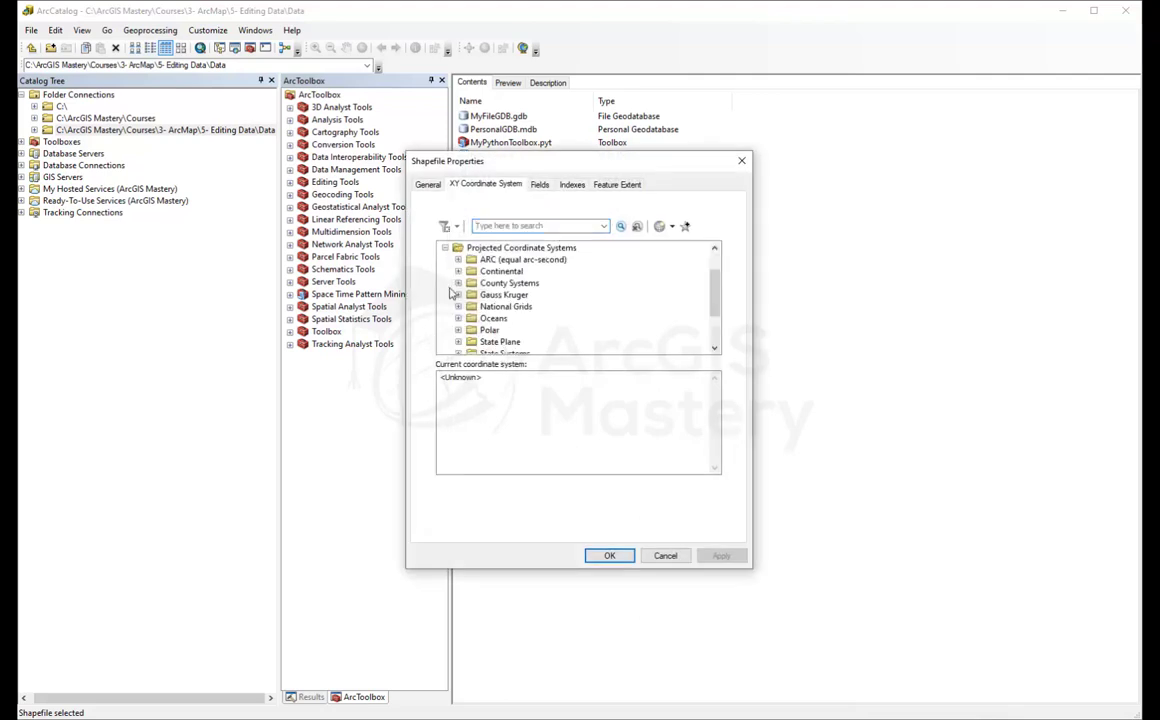
scroll(447, 292, down, 2)
click(459, 331)
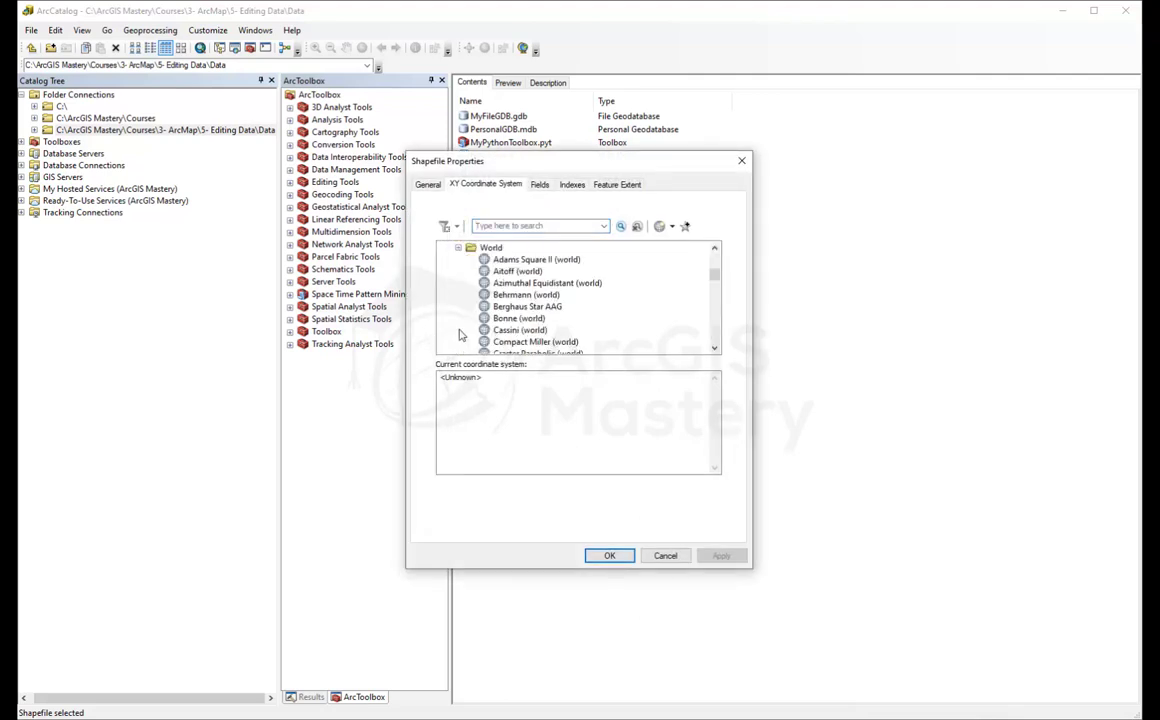
scroll(440, 308, down, 10)
scroll(484, 318, down, 6)
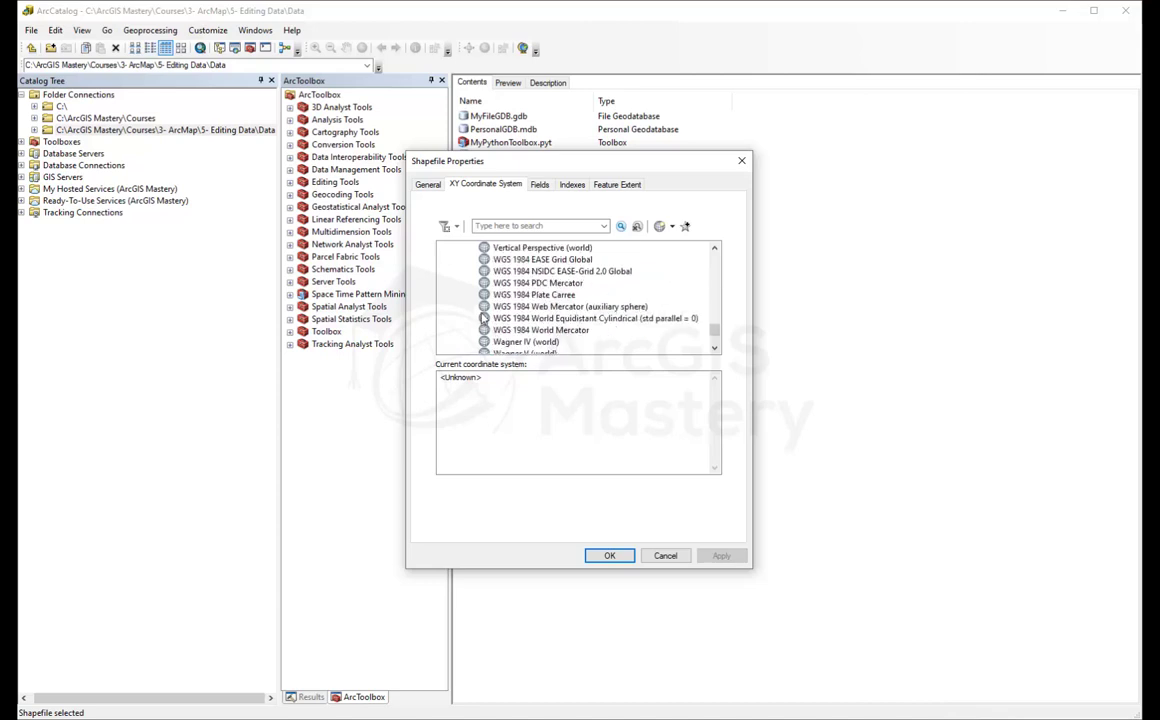
scroll(505, 290, up, 2)
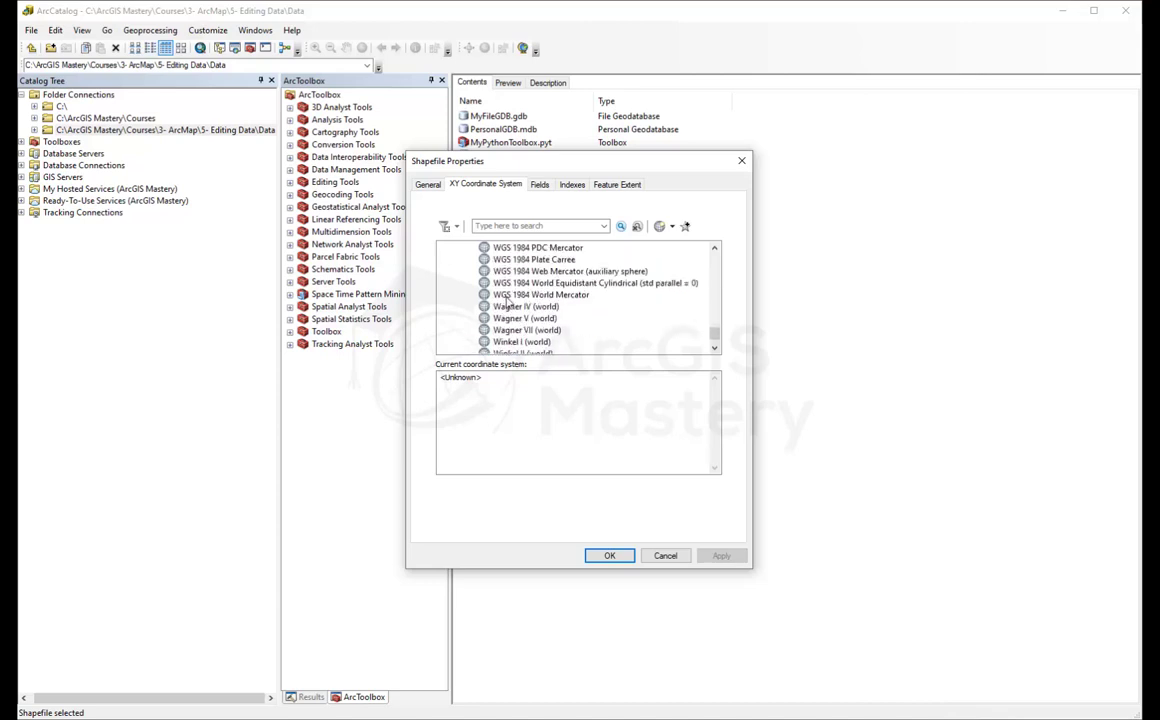
click(510, 295)
click(602, 555)
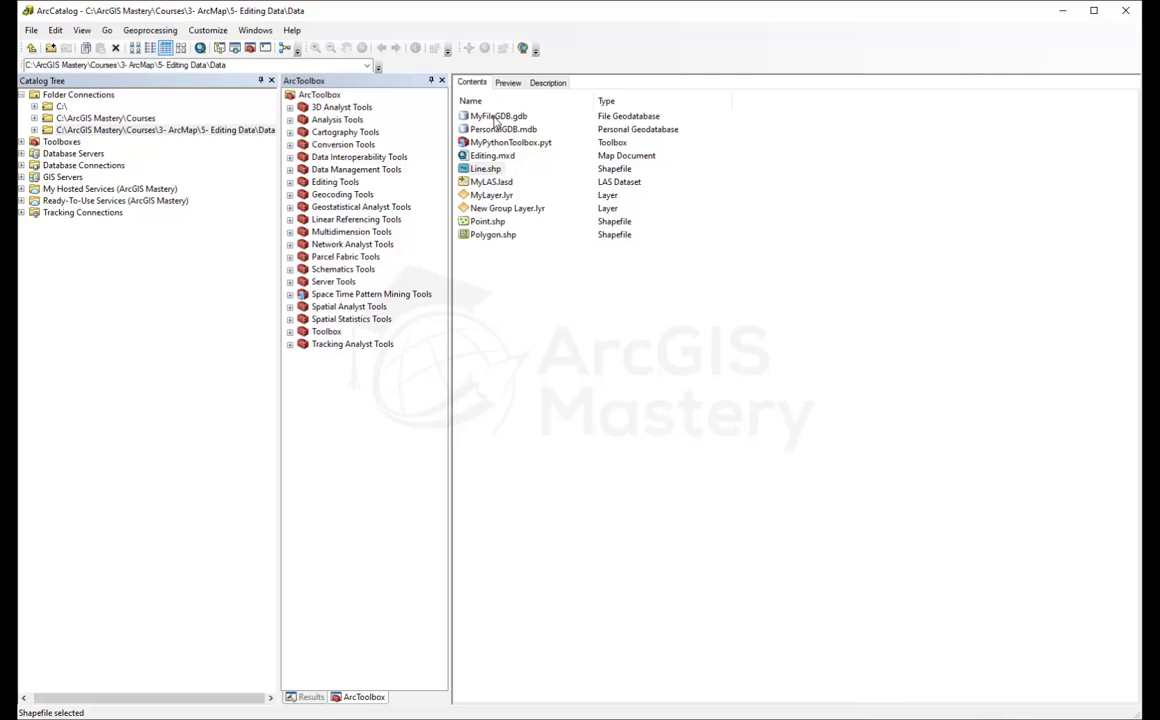
Open Point.shp's XY Coordinate System properties and choose to import a coordinate system
right_click(486, 221)
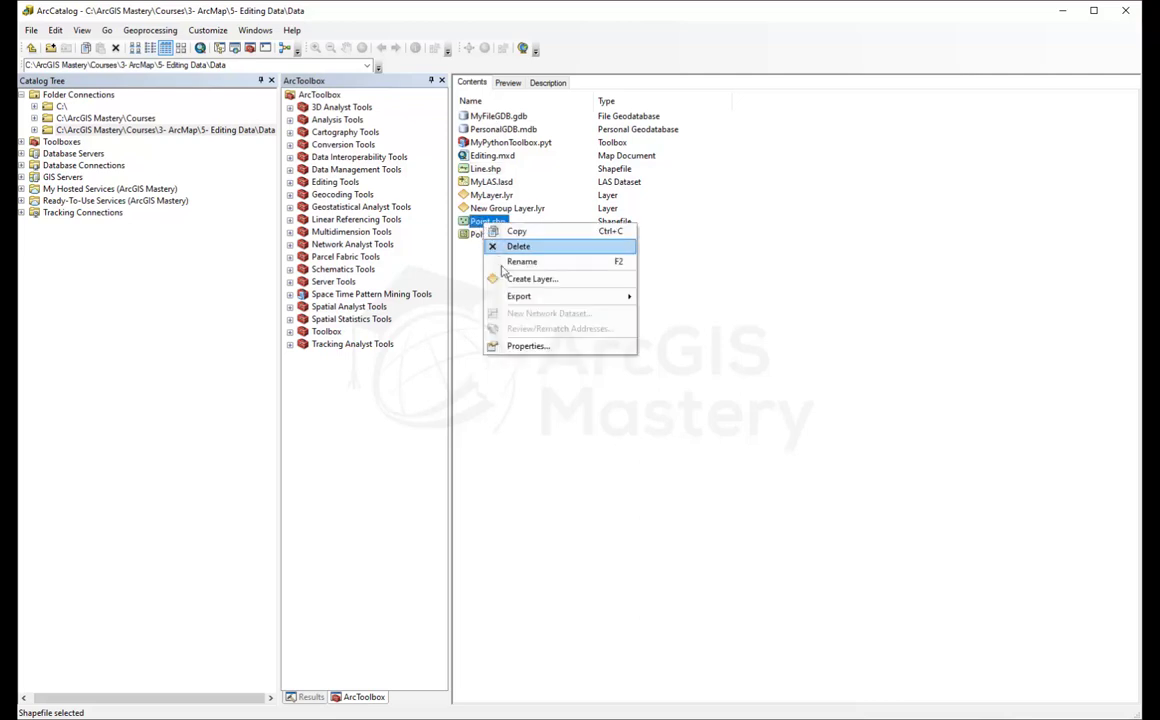
click(528, 345)
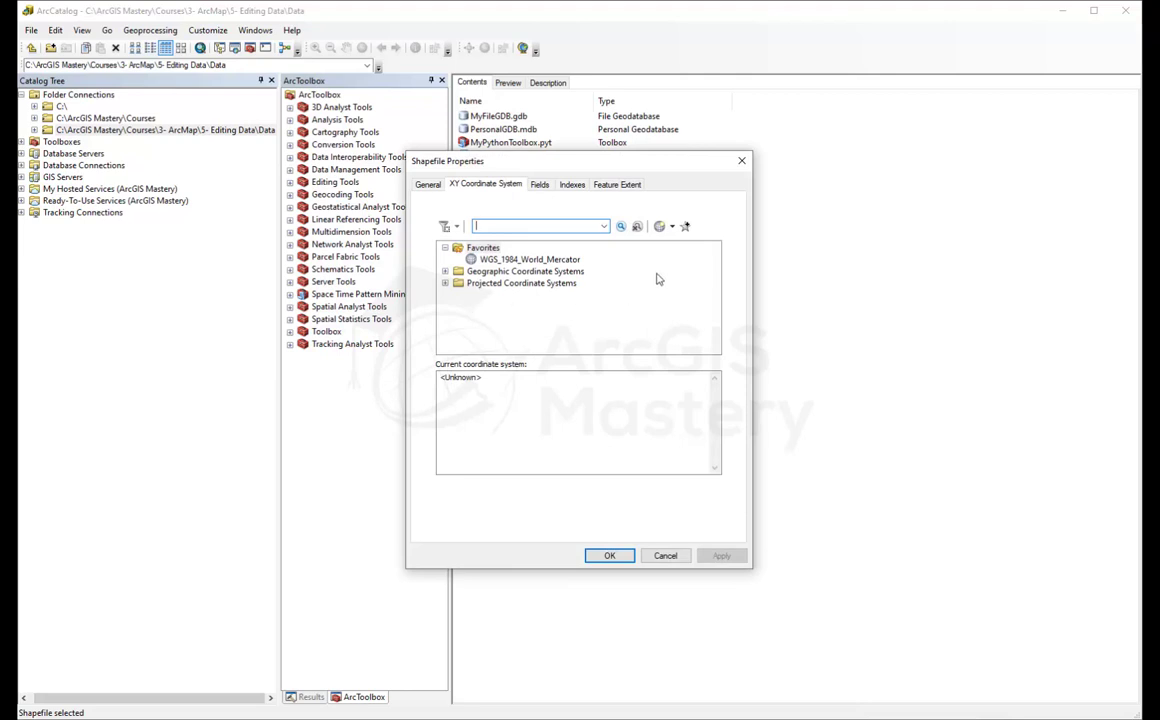
click(673, 227)
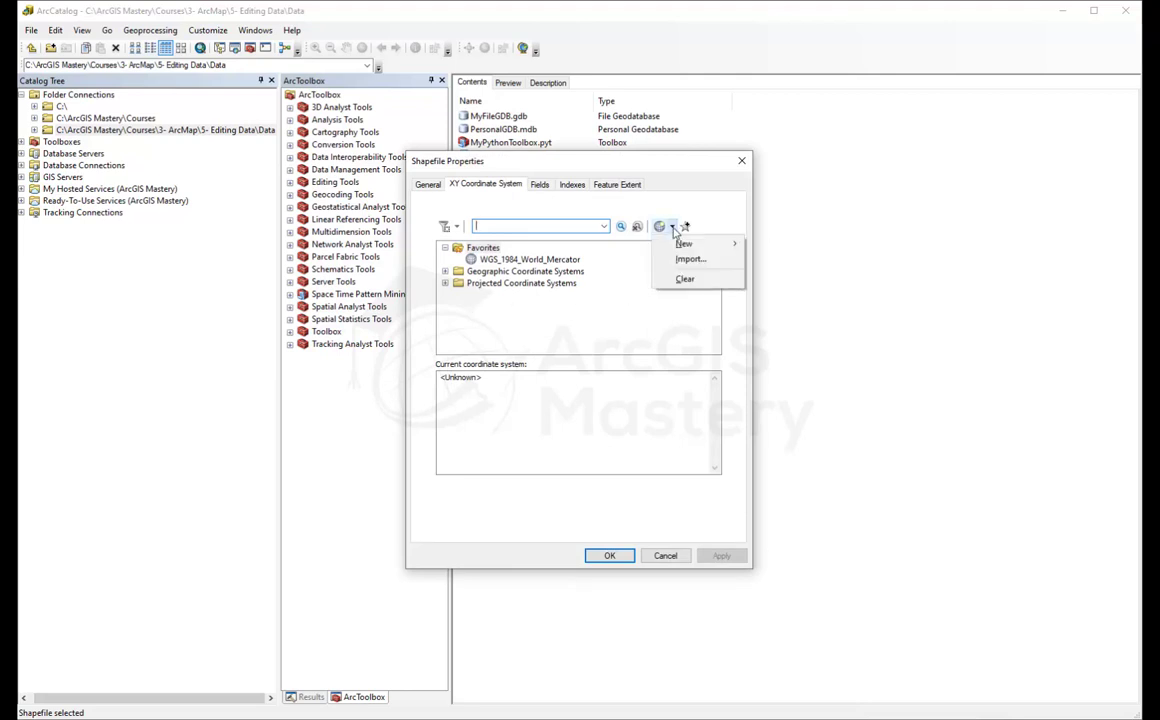
click(684, 260)
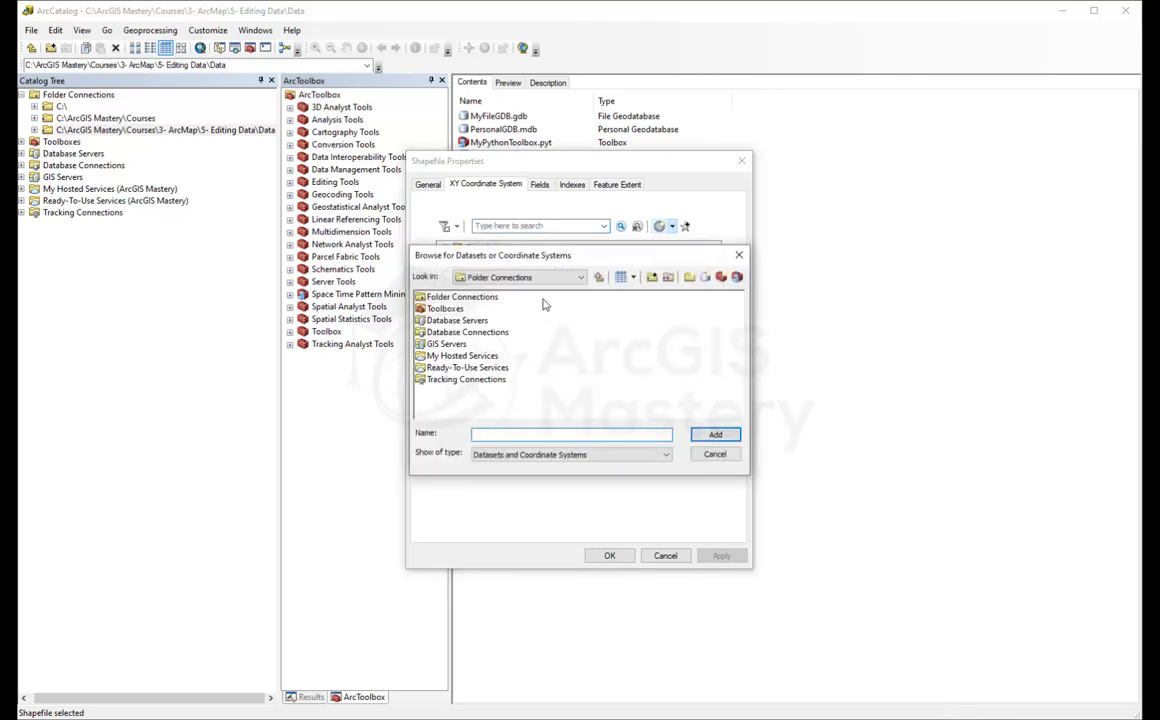
Import WGS 1984 World Mercator from Line.shp in the Data folder and apply it
double_click(462, 297)
double_click(468, 309)
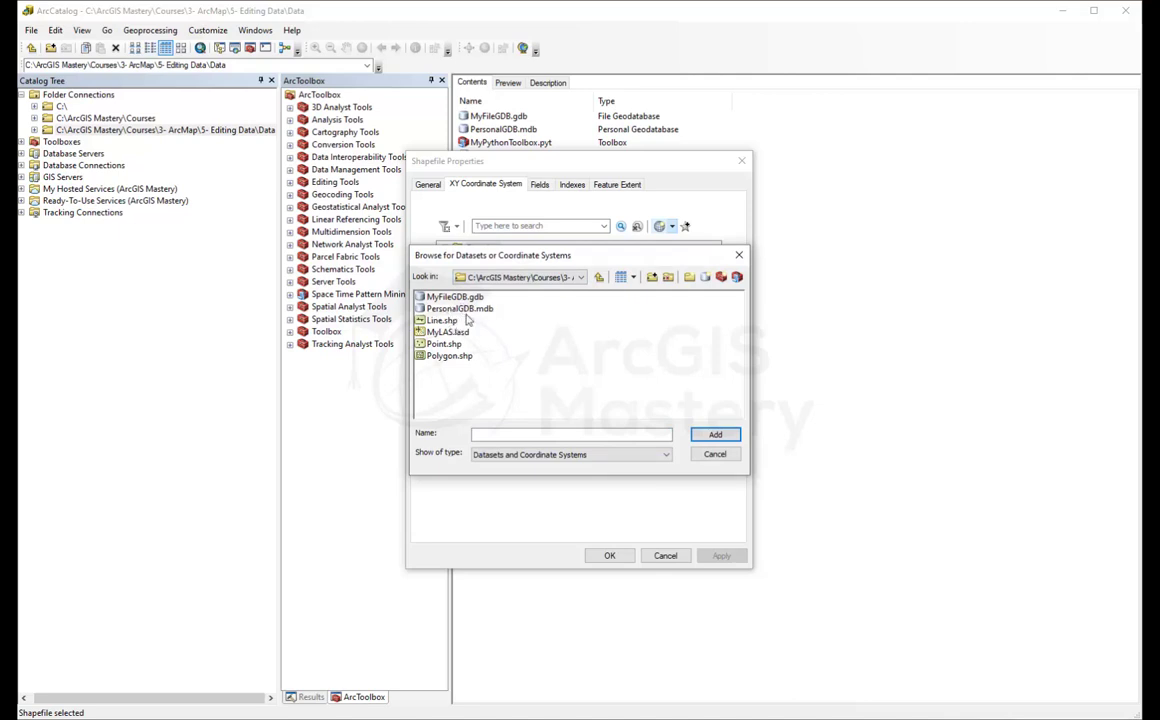
click(443, 321)
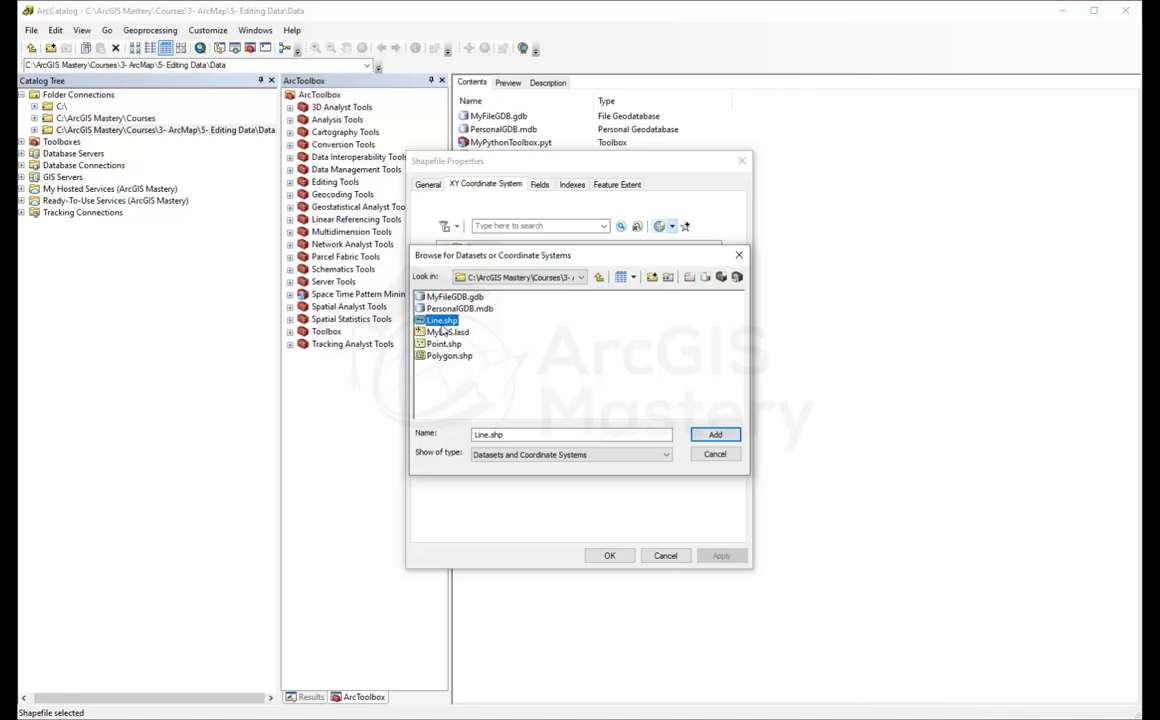
click(706, 435)
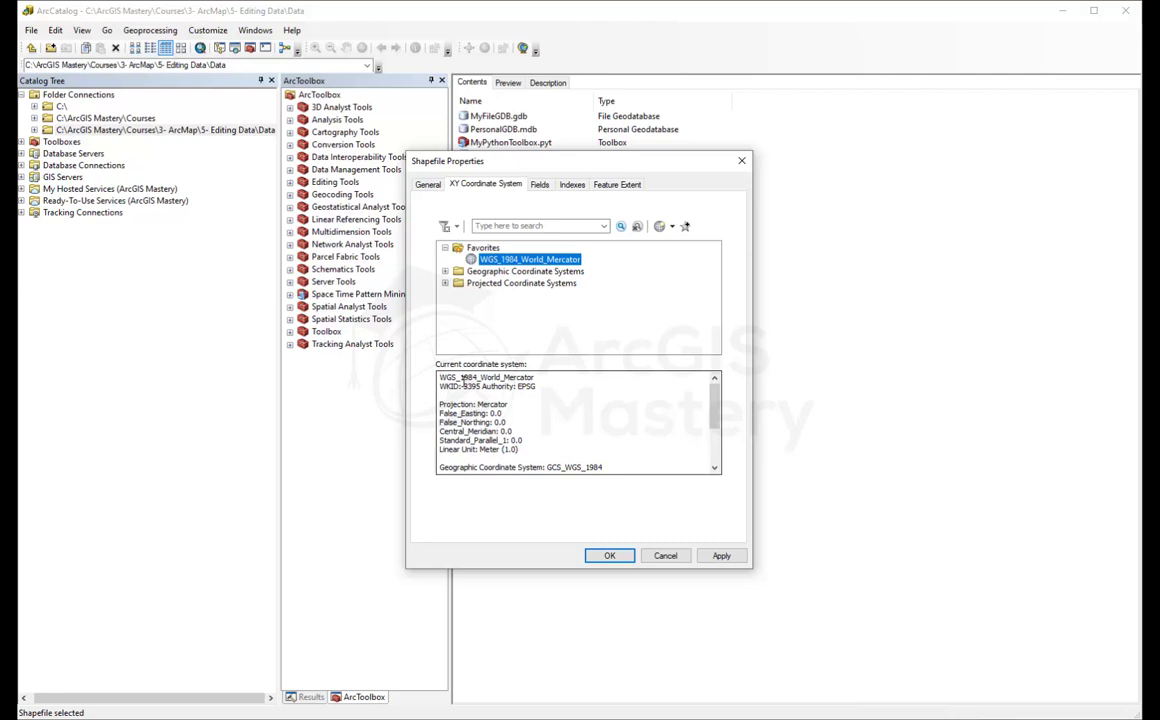
drag(440, 378, 541, 380)
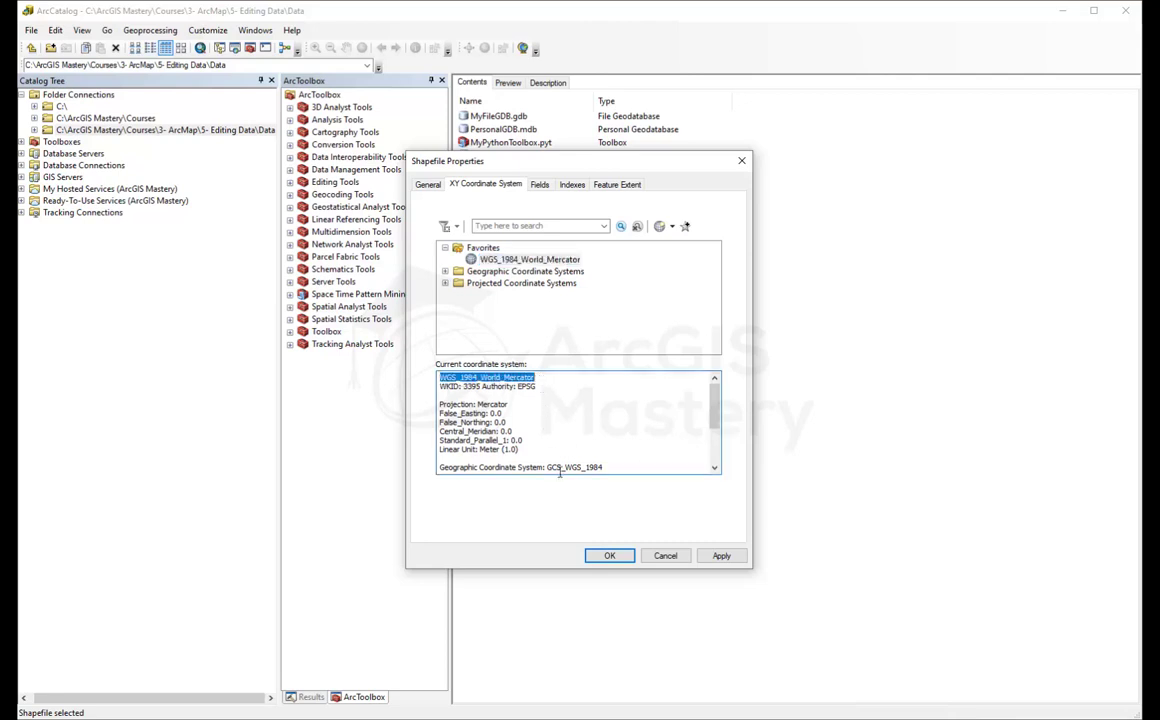
click(610, 555)
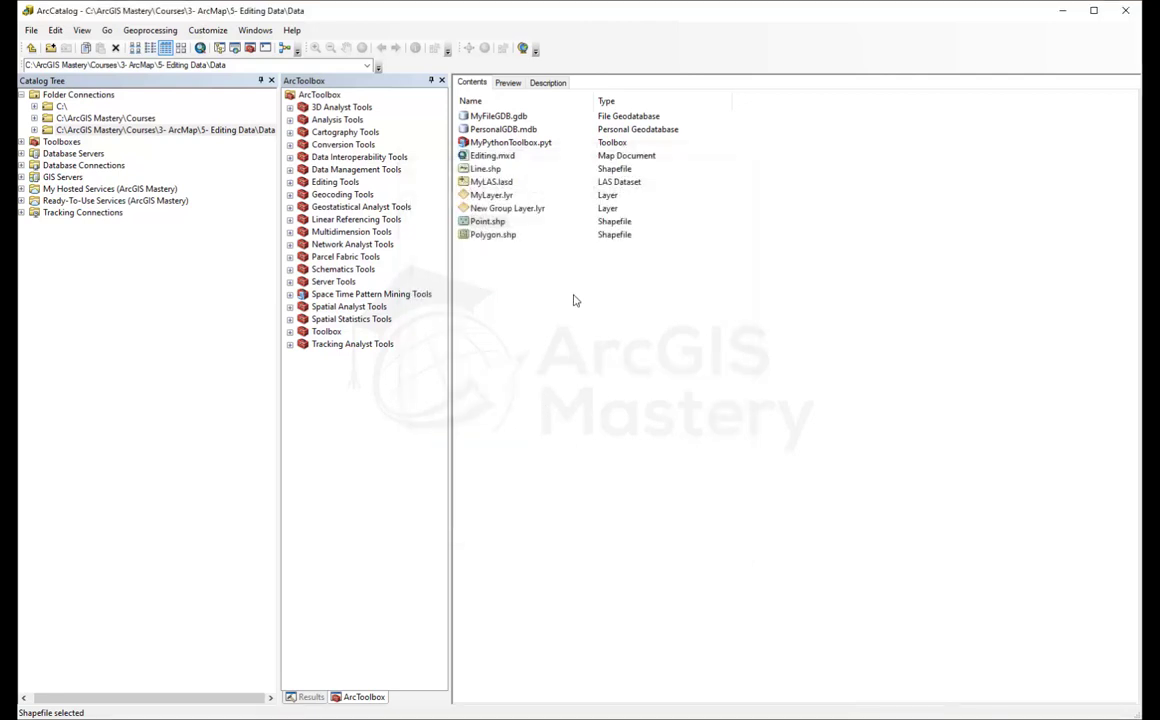
Import Line.shp's WGS 1984 World Mercator into Polygon.shp's XY Coordinate System and confirm
right_click(489, 240)
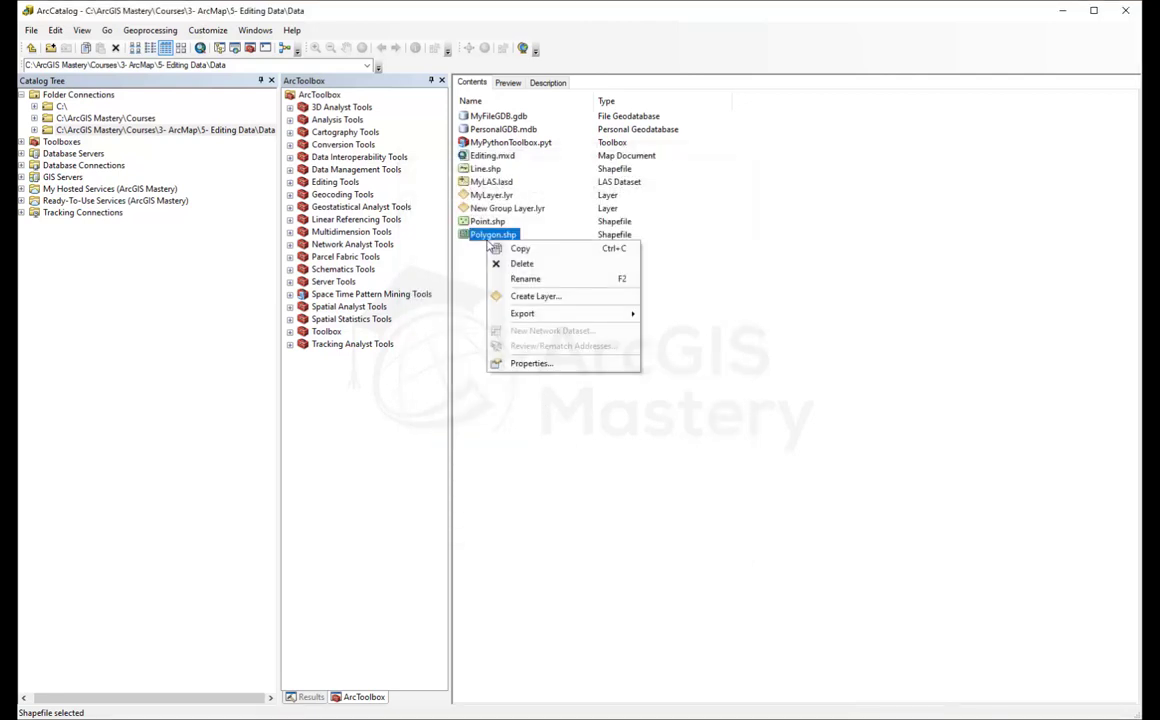
click(522, 363)
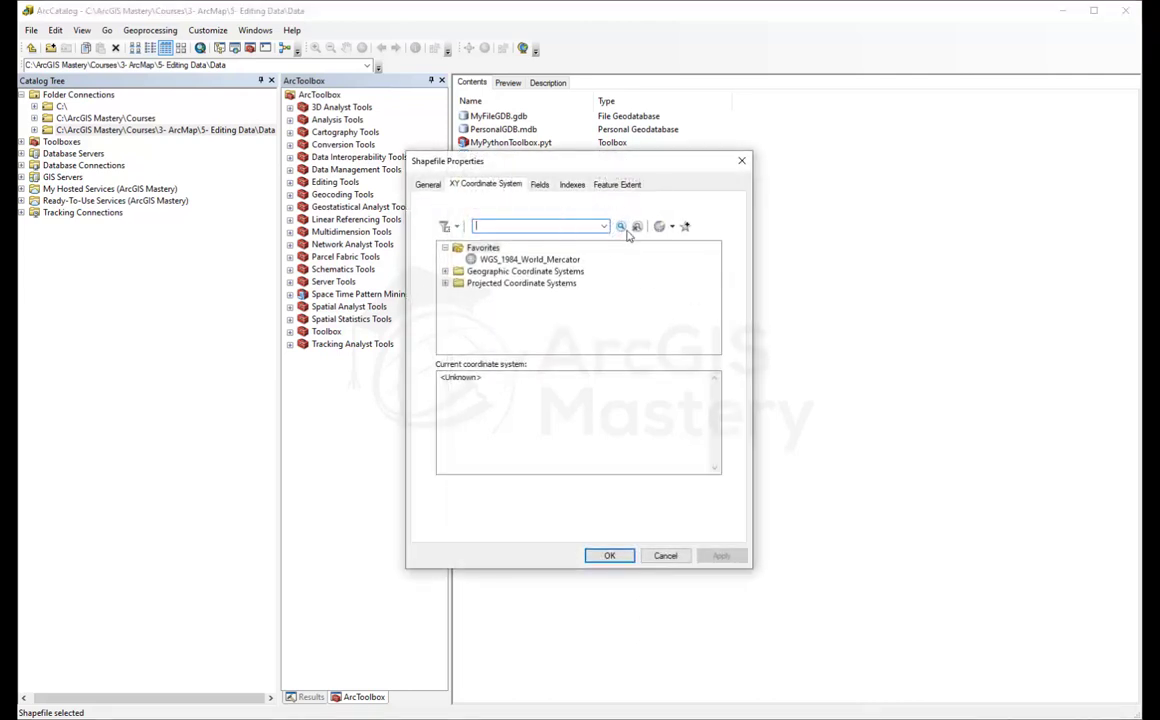
click(672, 226)
click(690, 259)
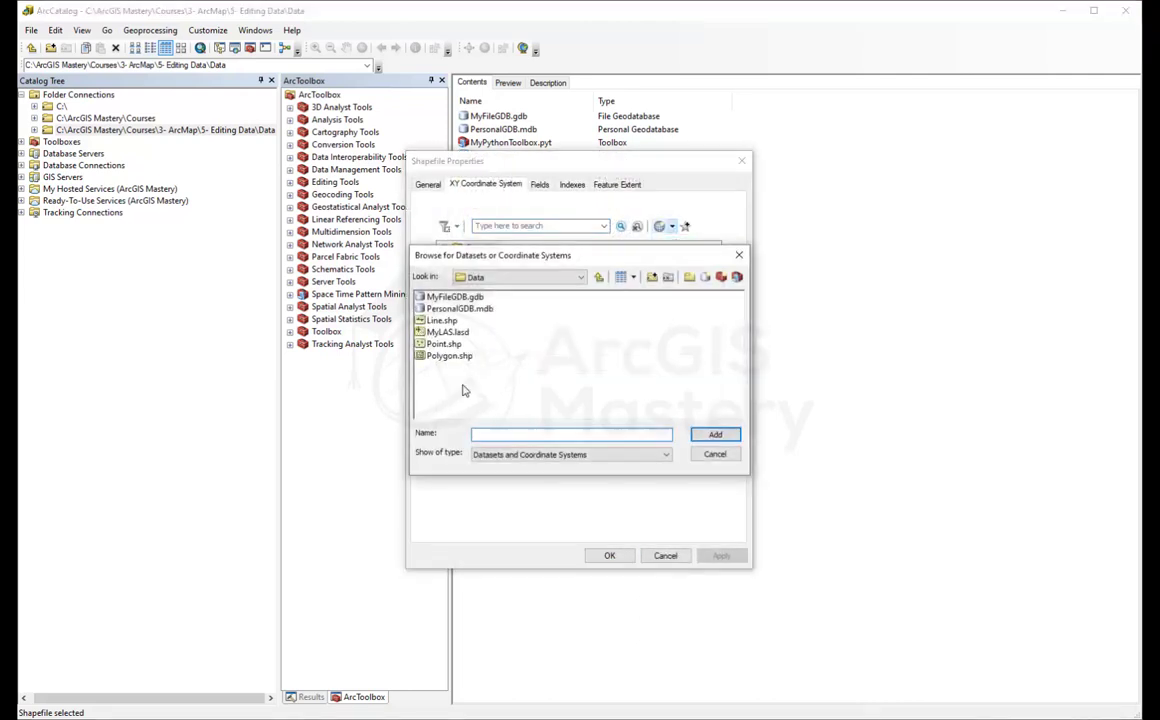
click(442, 321)
click(715, 434)
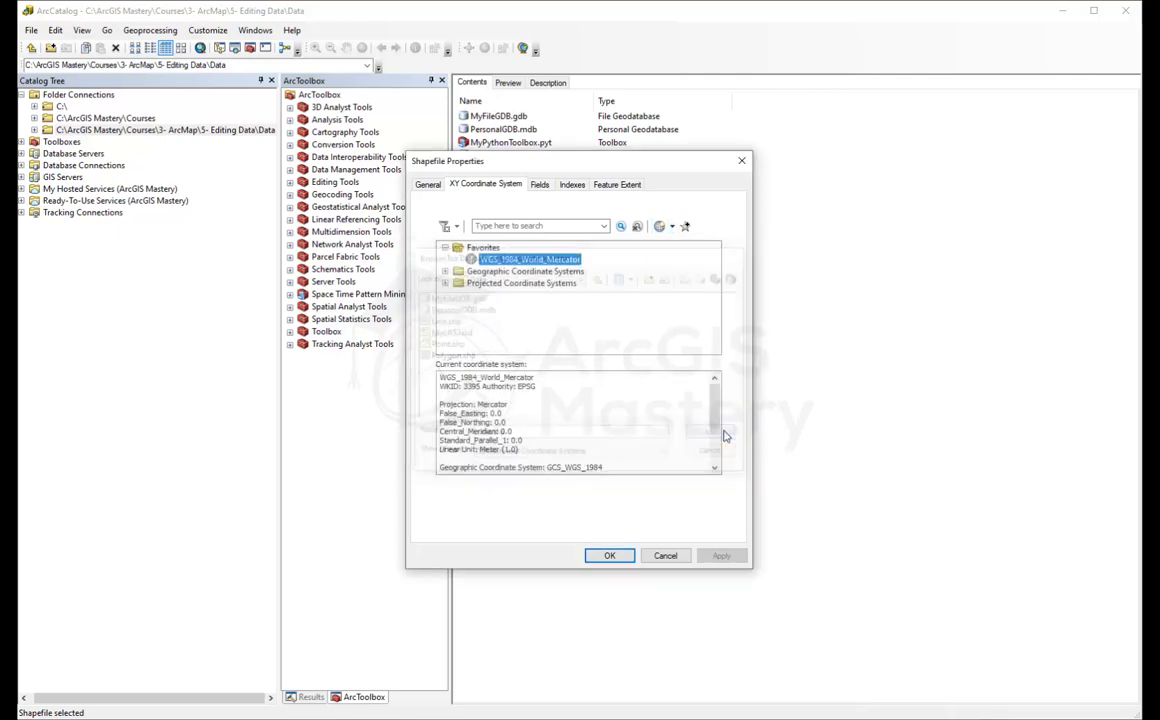
click(605, 556)
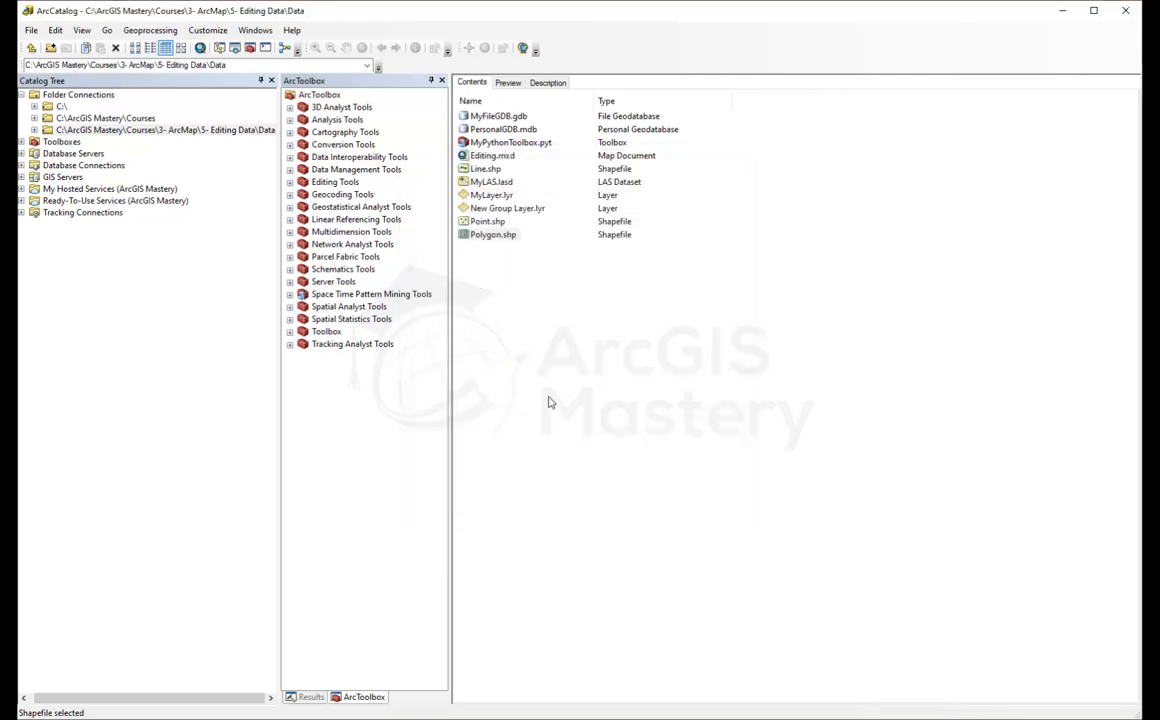
Drag Line.shp, Point.shp and Polygon.shp from the Catalog window into ArcMap's Table of Contents
key(alt+Tab)
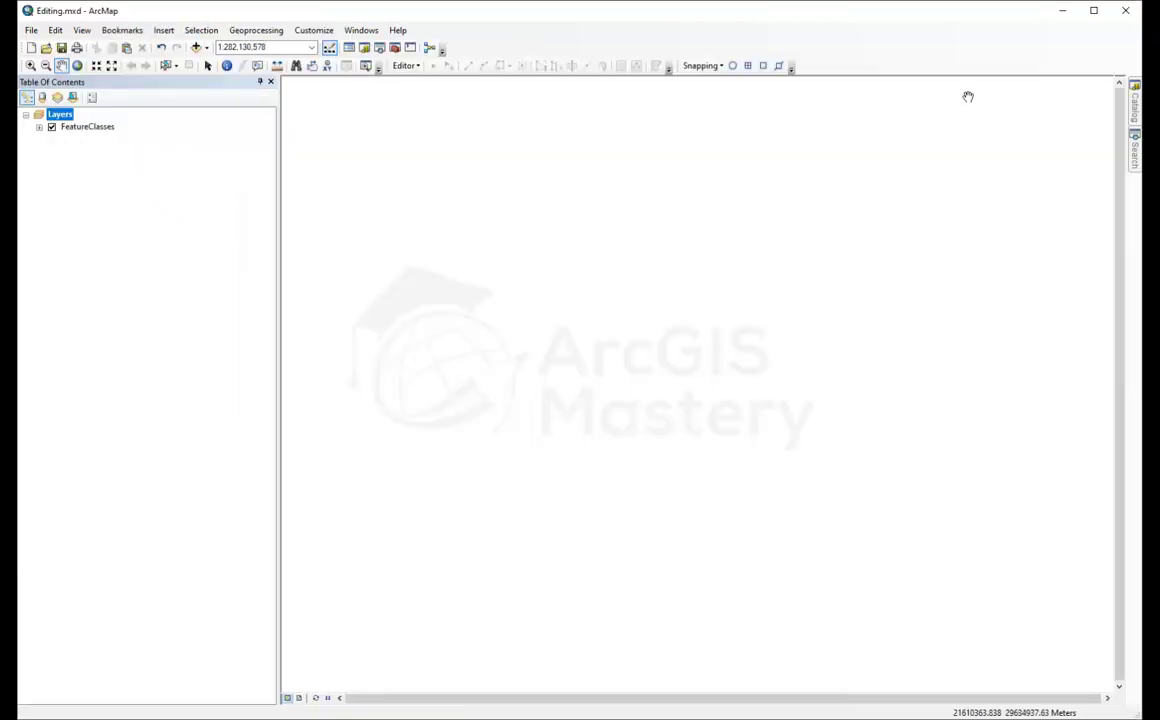
click(1135, 113)
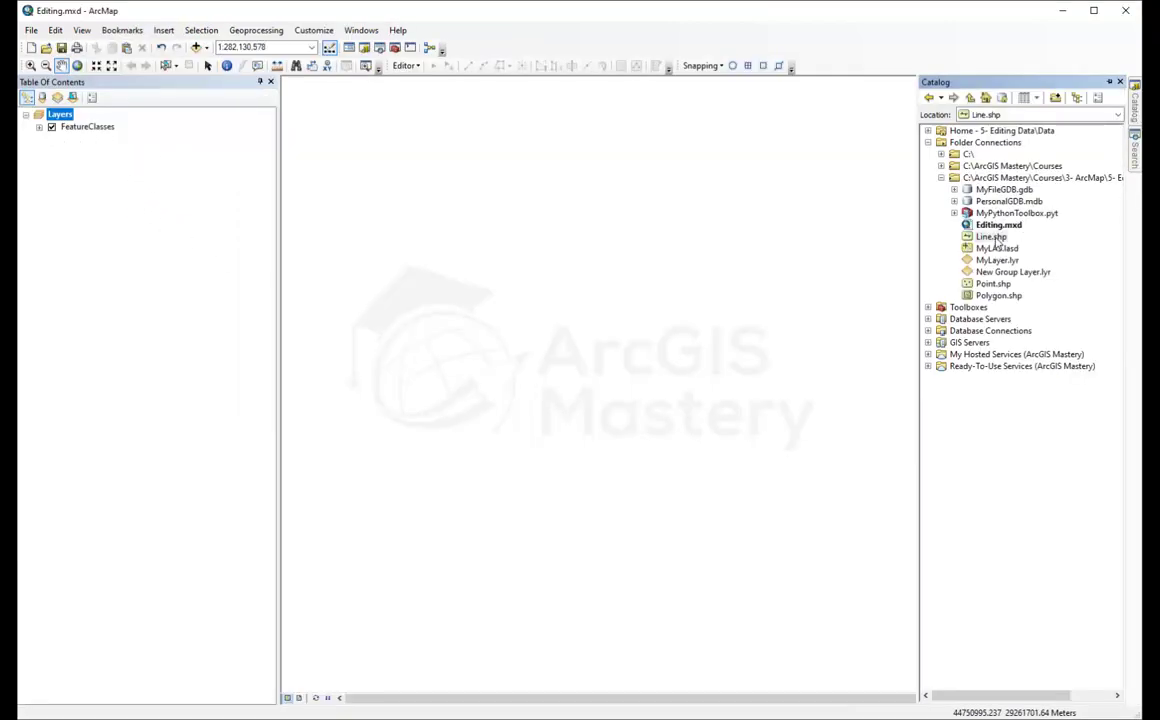
drag(990, 236, 178, 218)
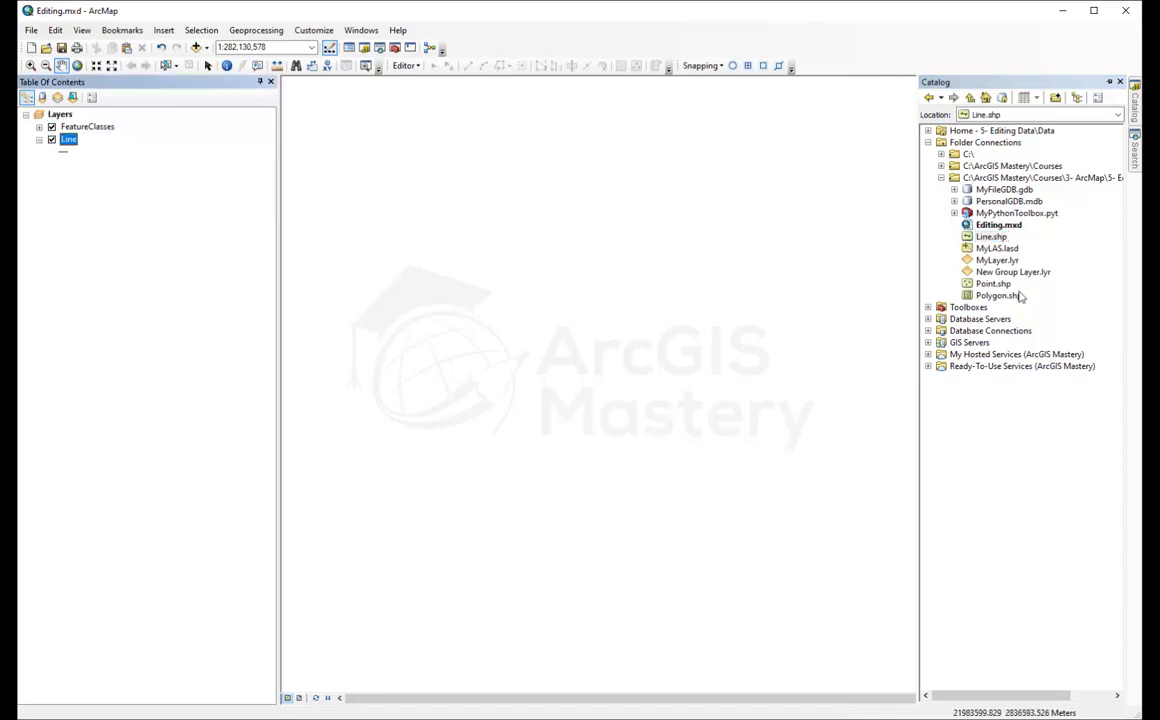
drag(993, 284, 200, 232)
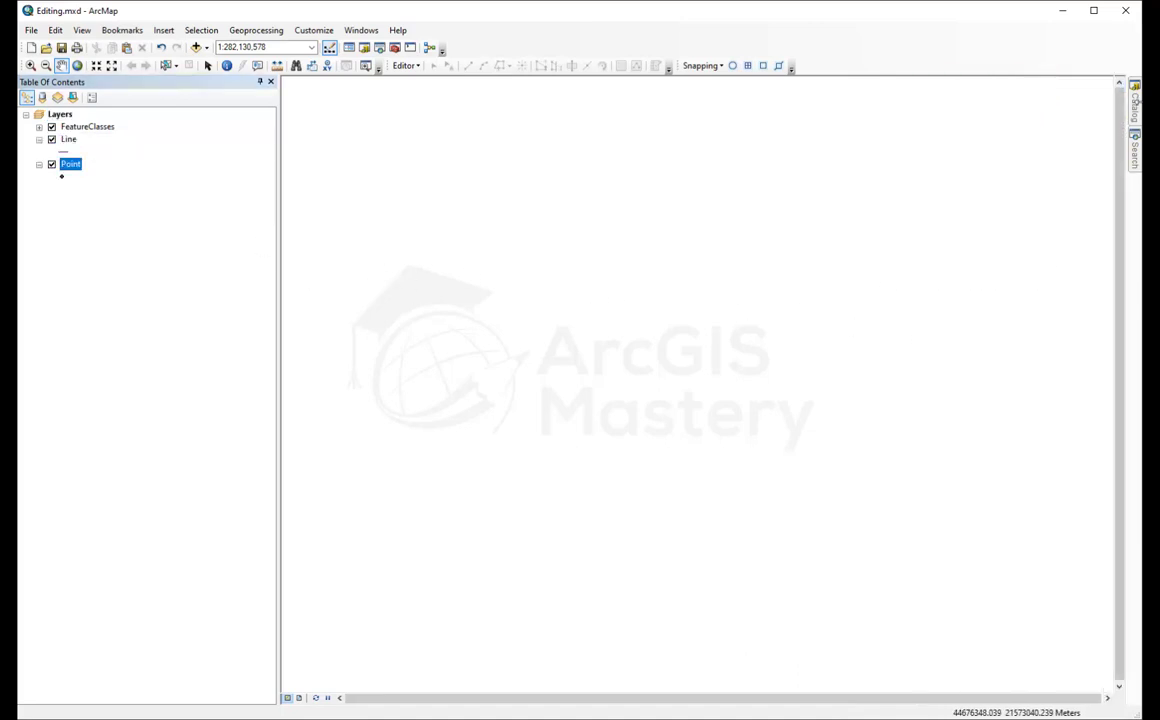
drag(996, 296, 111, 270)
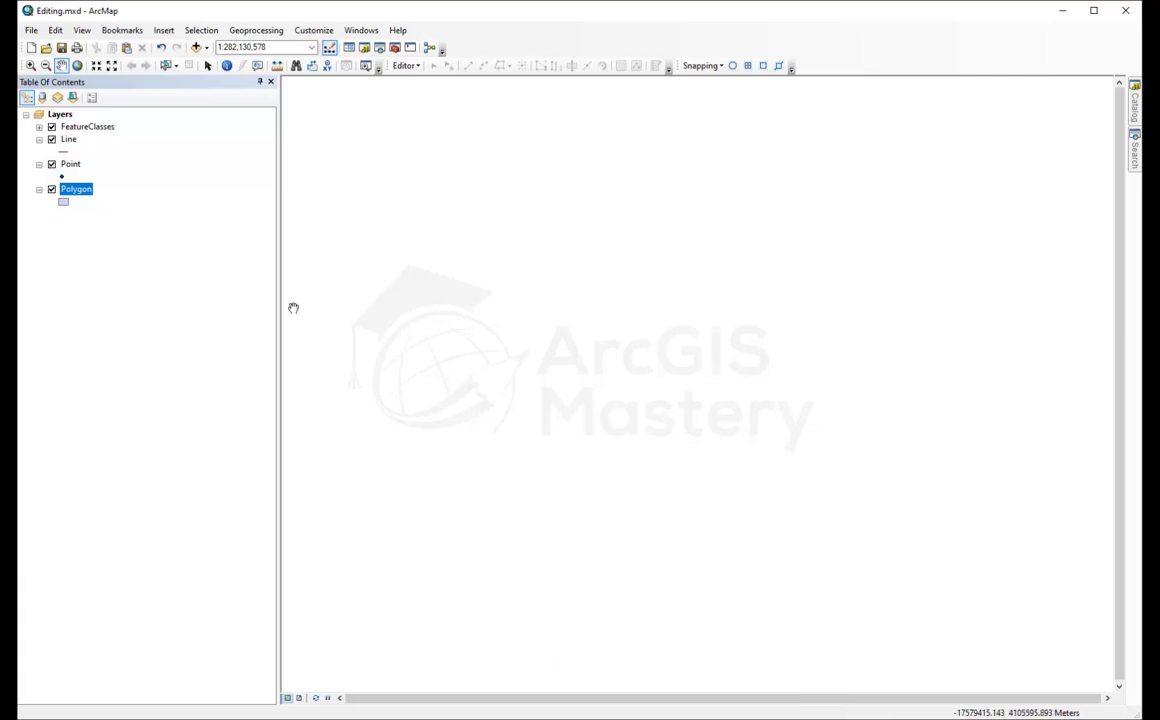
Create a new group layer under Layers and name it 'Shapefiles'
click(39, 127)
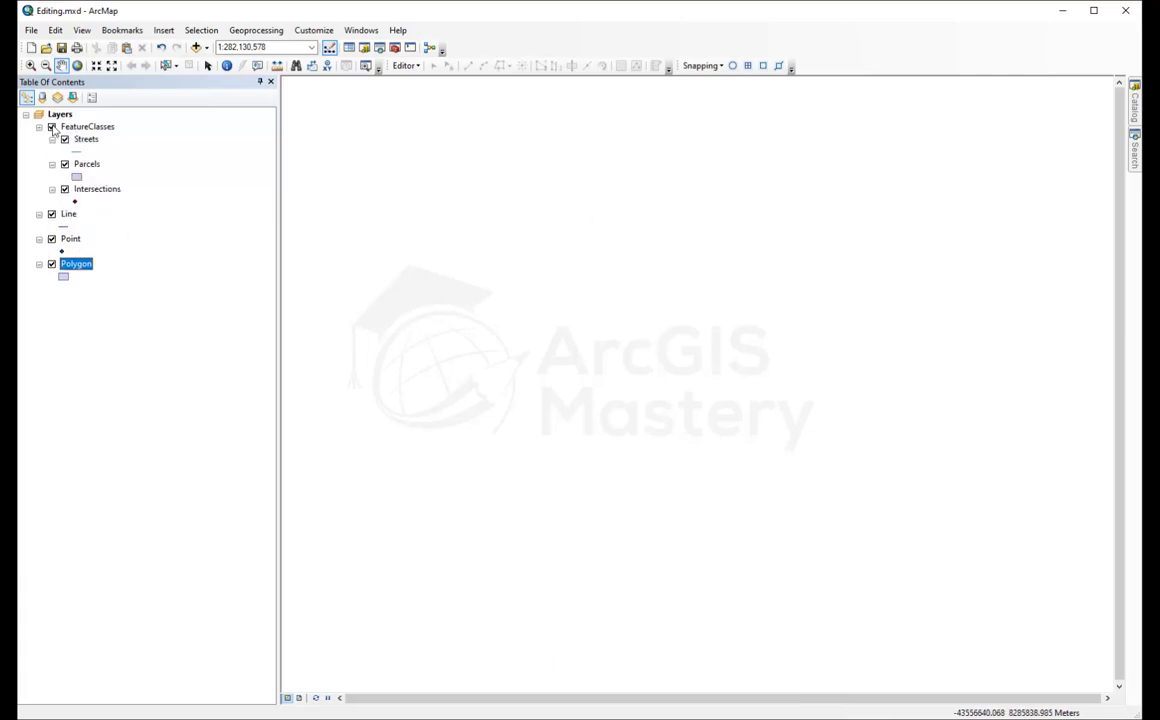
right_click(58, 114)
click(97, 140)
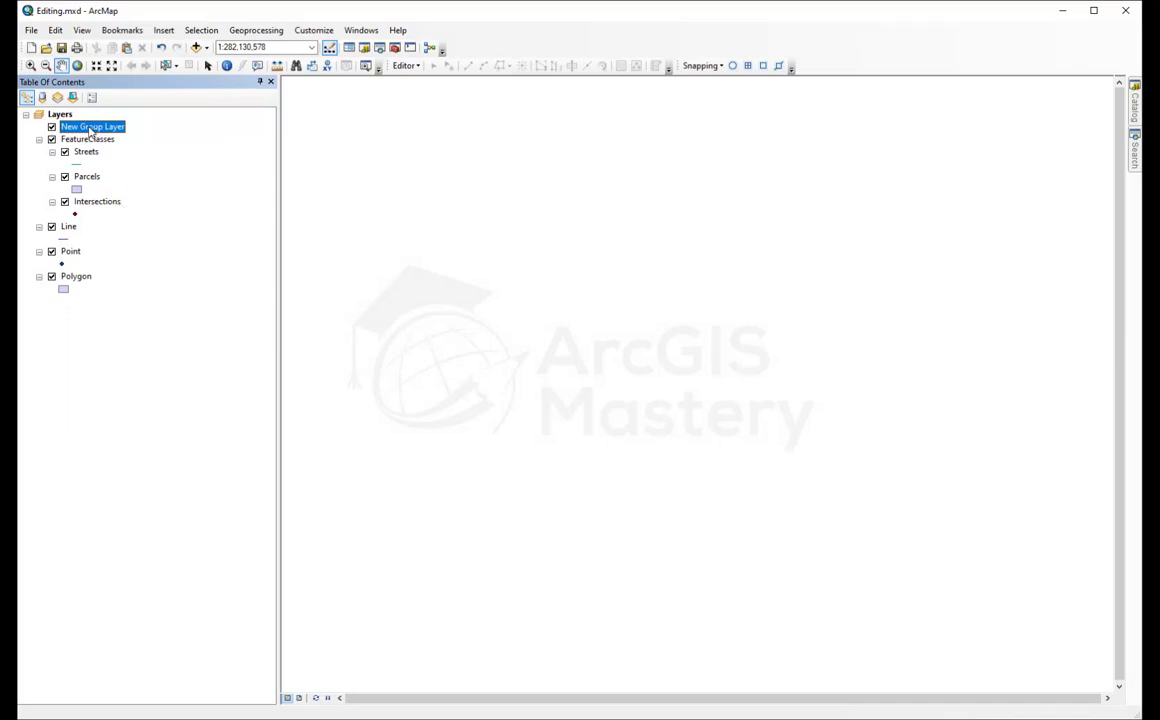
click(90, 127)
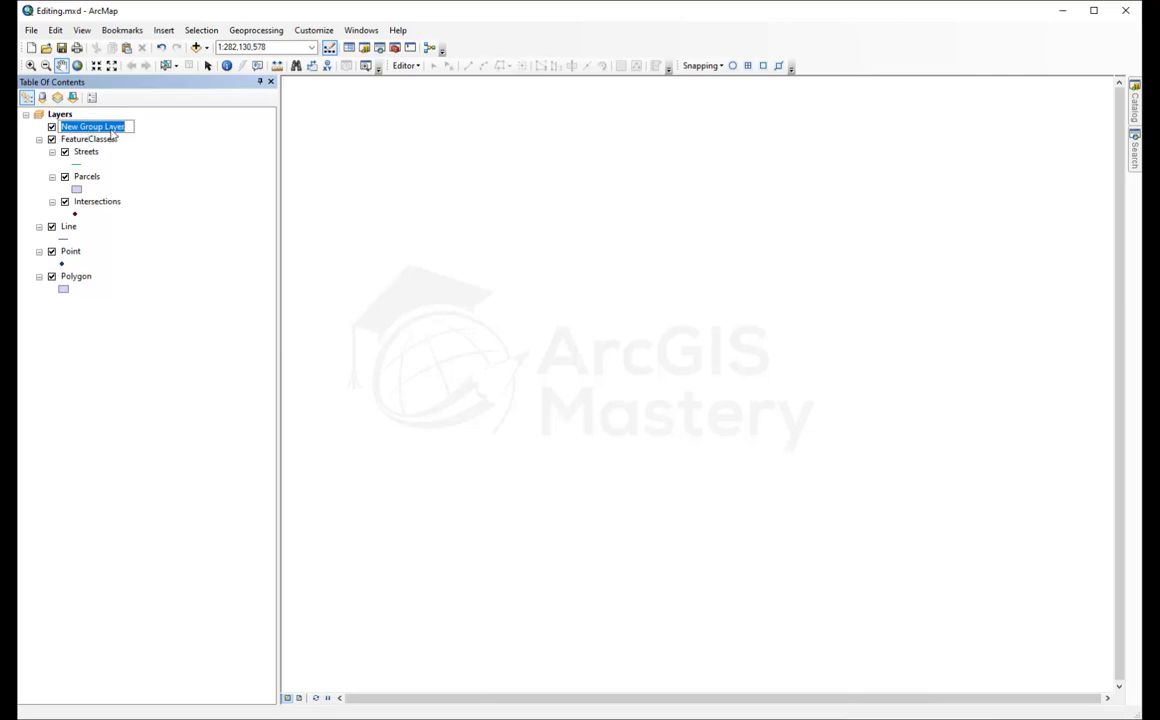
text(Sh)
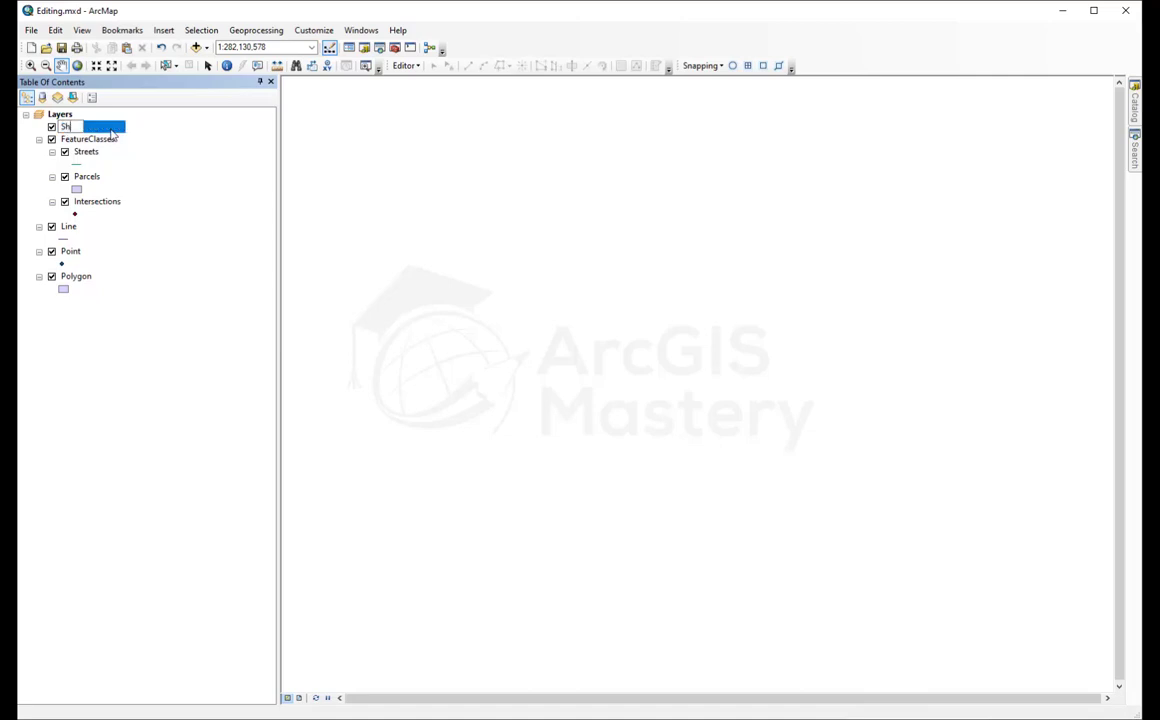
text(apefiles)
key(Return)
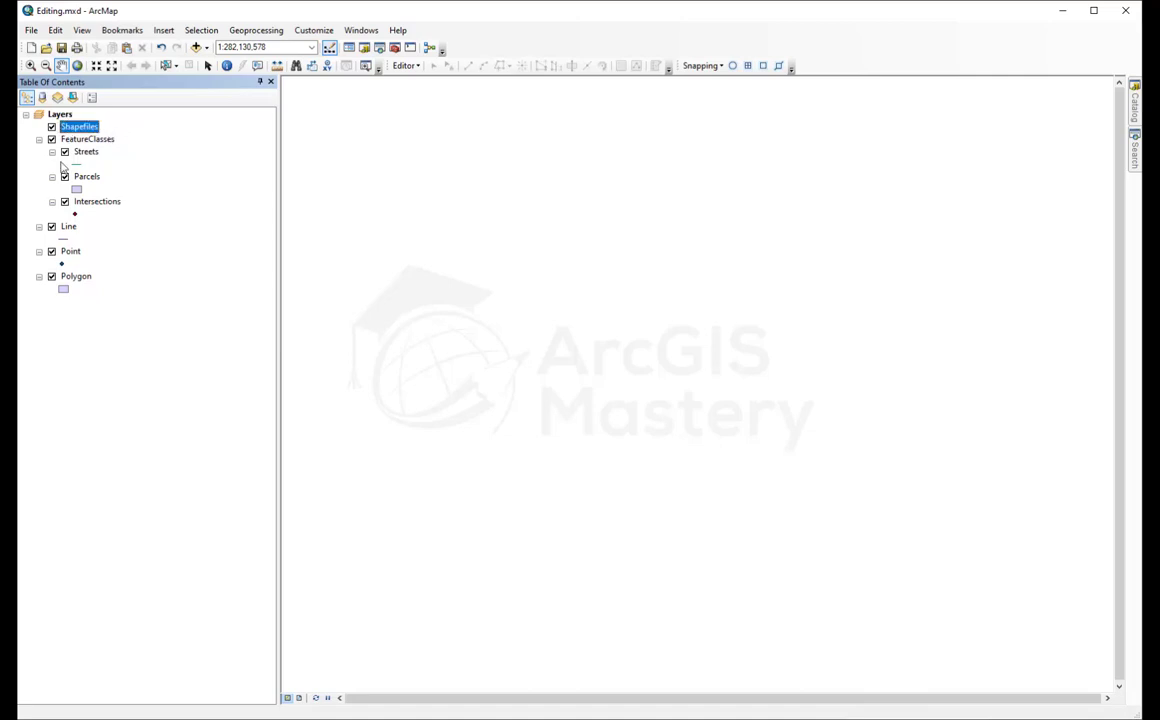
Try selecting the Line, Point and Polygon layers, then clear the selection
click(68, 226)
ctrl+click(71, 251)
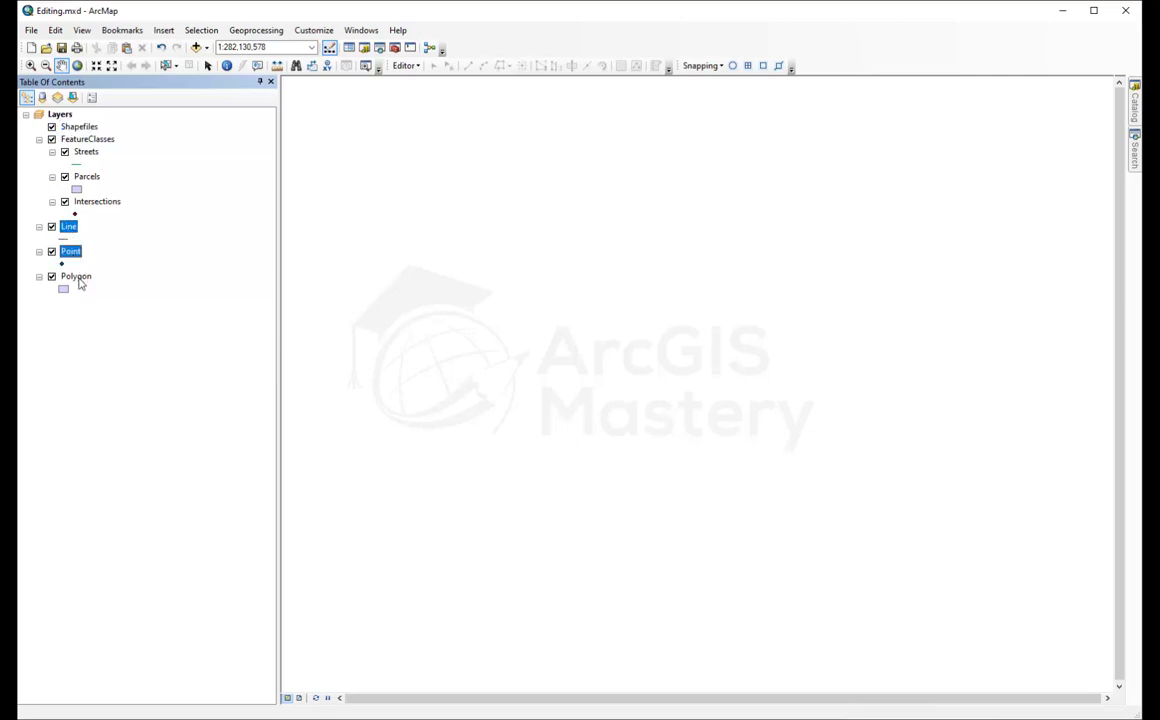
ctrl+click(76, 276)
click(109, 246)
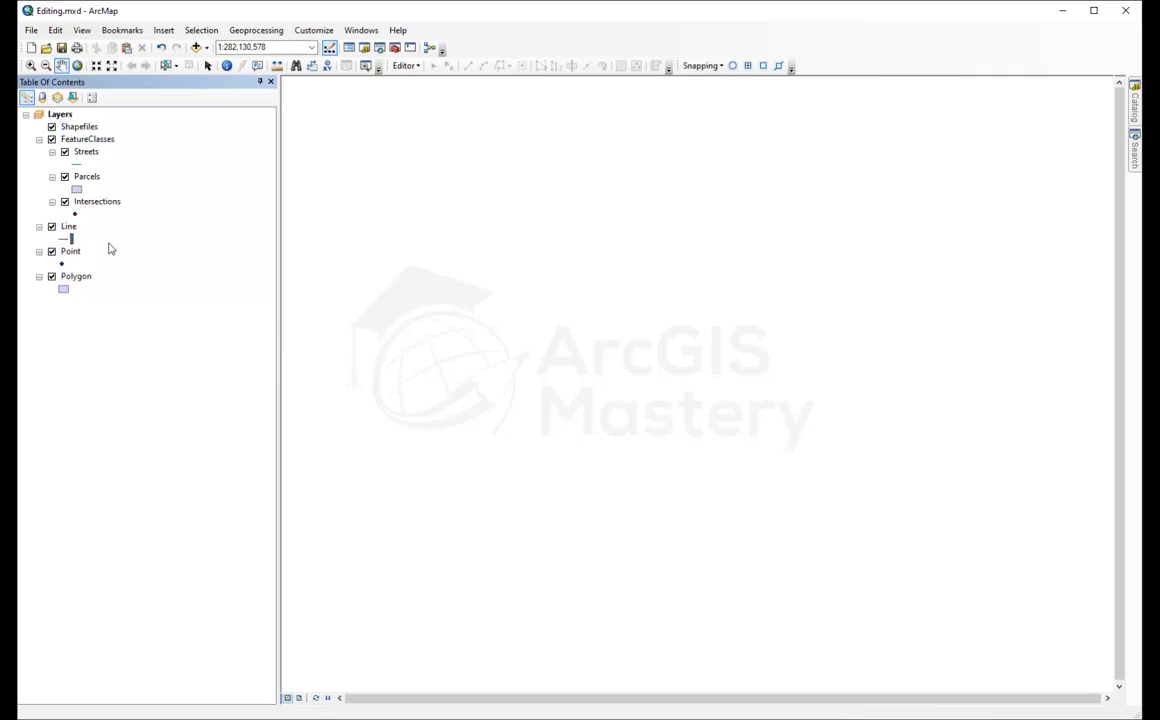
click(69, 228)
click(117, 243)
Select Line, Point and Polygon, drag them into the Shapefiles group, and expand it
click(70, 228)
ctrl+click(71, 252)
ctrl+click(76, 277)
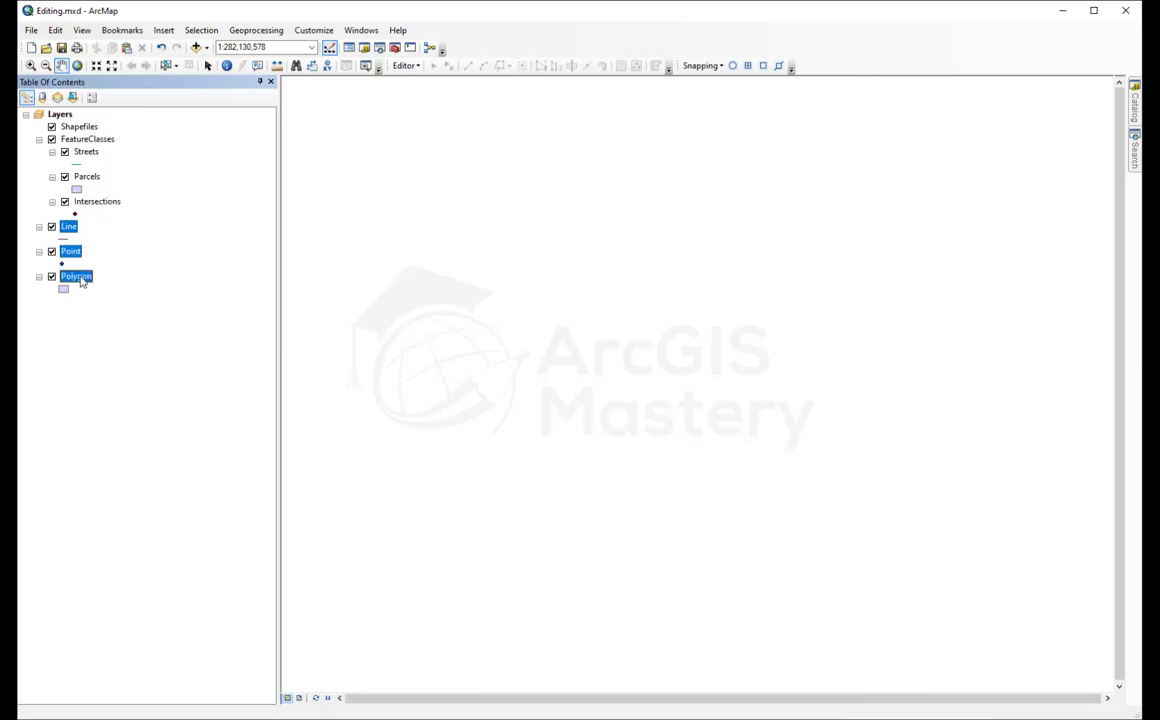
drag(74, 259, 88, 132)
click(39, 127)
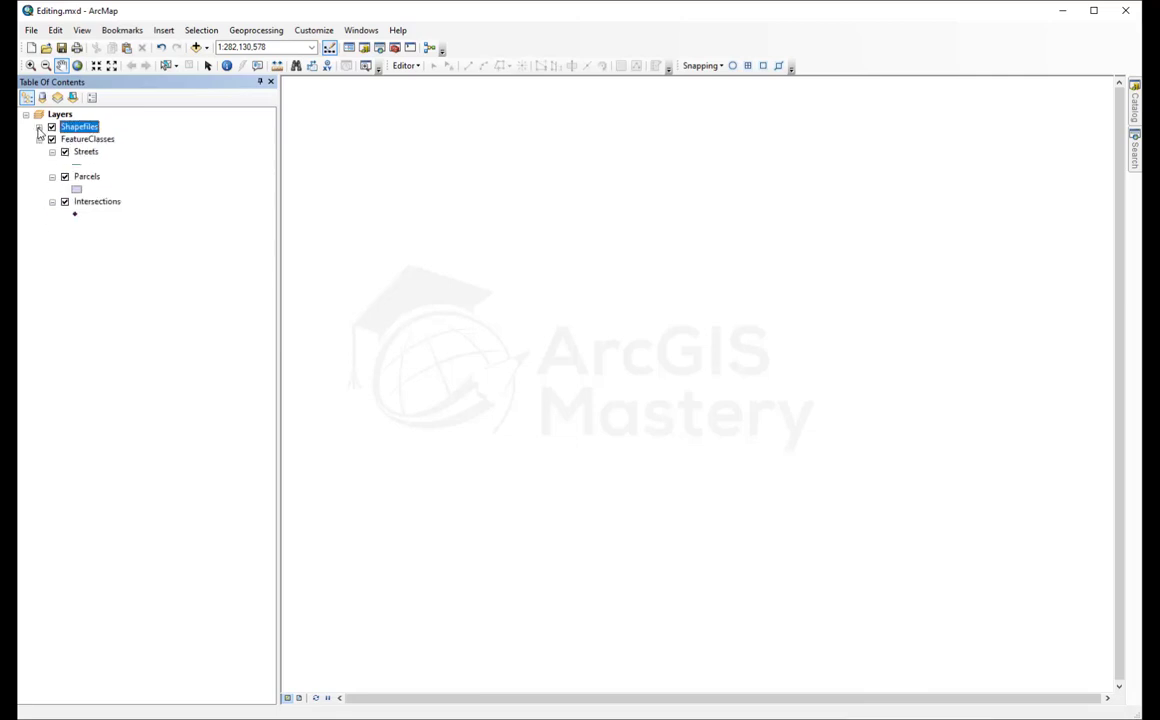
click(39, 141)
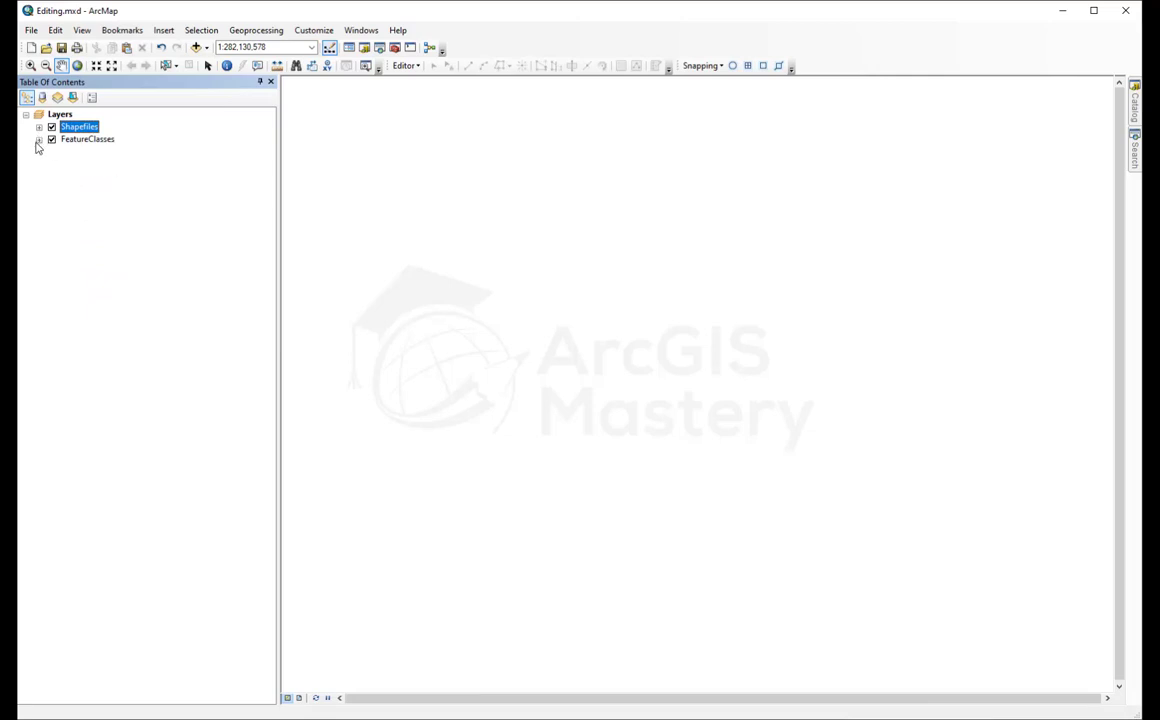
click(39, 141)
click(39, 127)
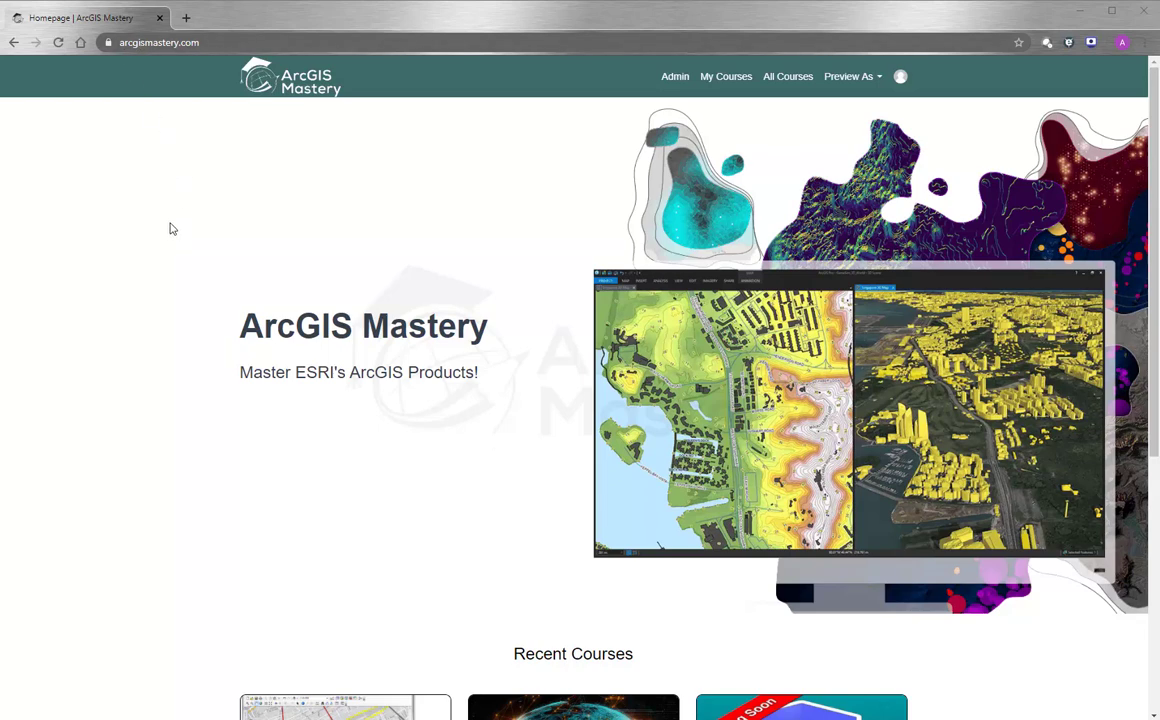
Scroll the arcgismastery.com homepage down to its three Recent Courses
scroll(170, 229, down, 4)
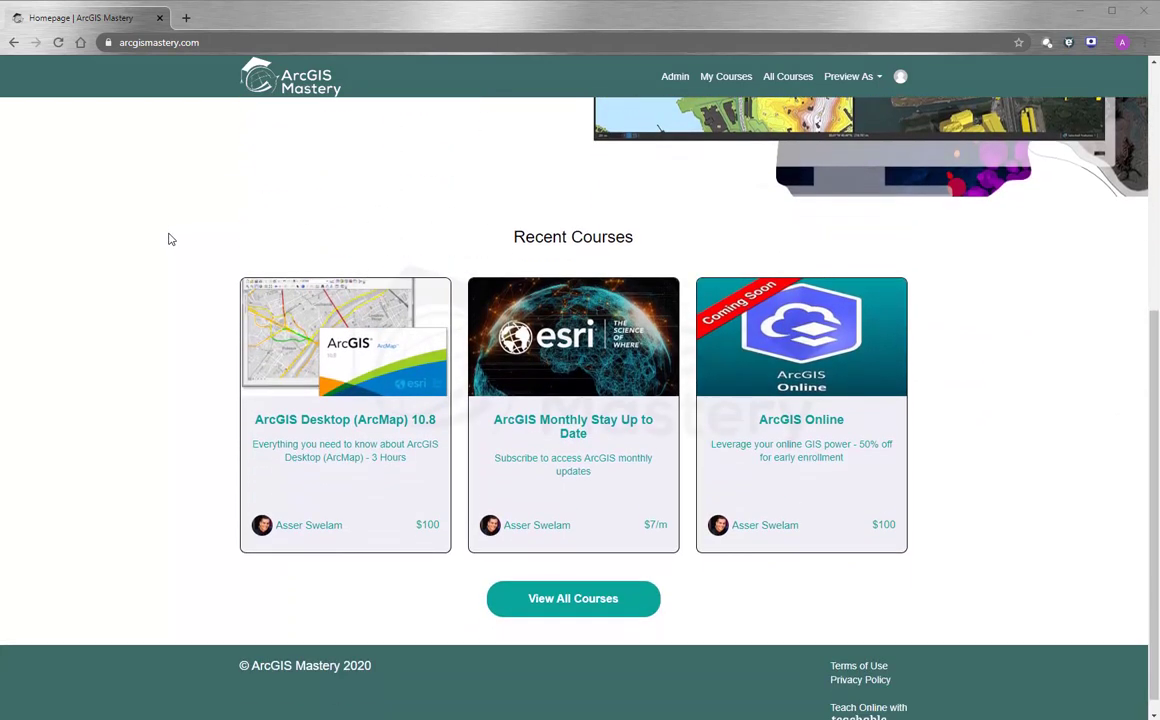
Browse View All Courses, view ArcGIS Monthly Stay Up to Date, then return to the list
click(549, 600)
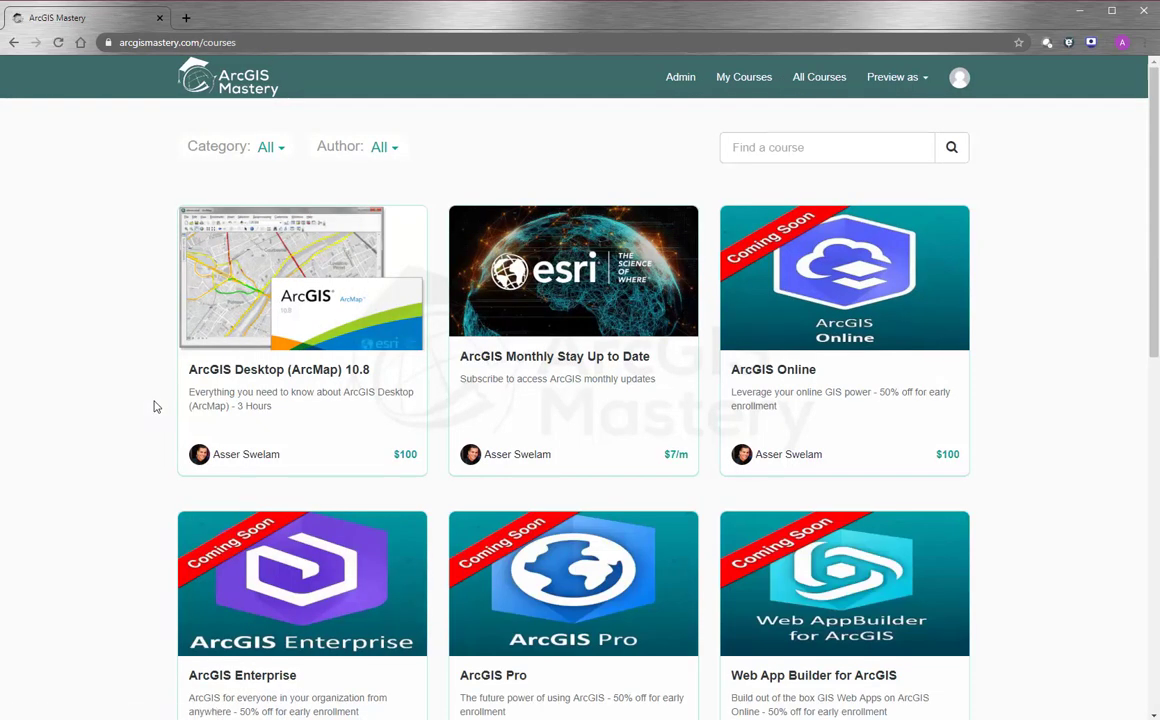
scroll(155, 408, down, 2)
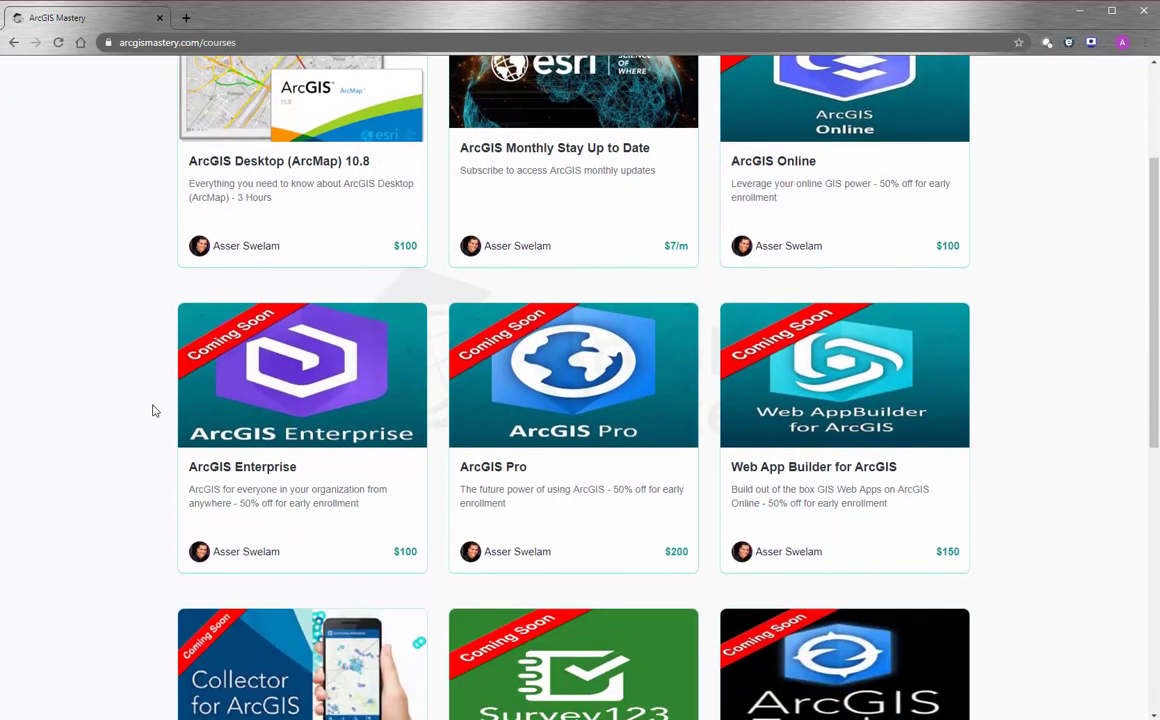
scroll(155, 410, up, 3)
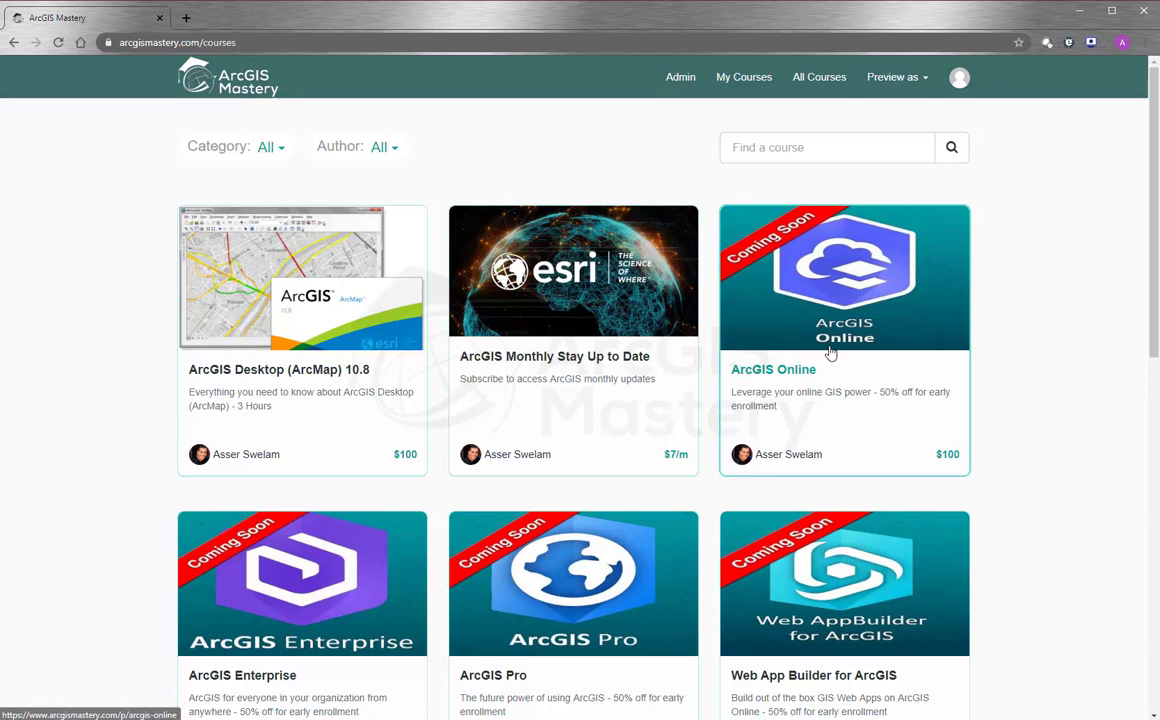
click(605, 307)
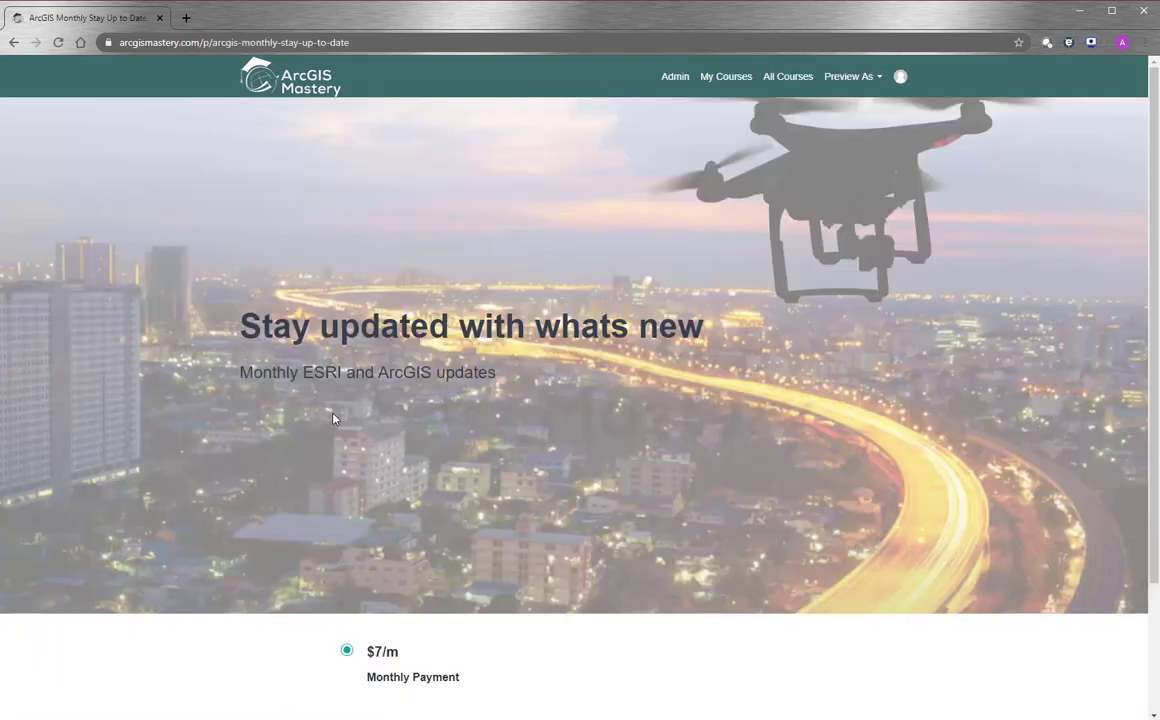
click(15, 42)
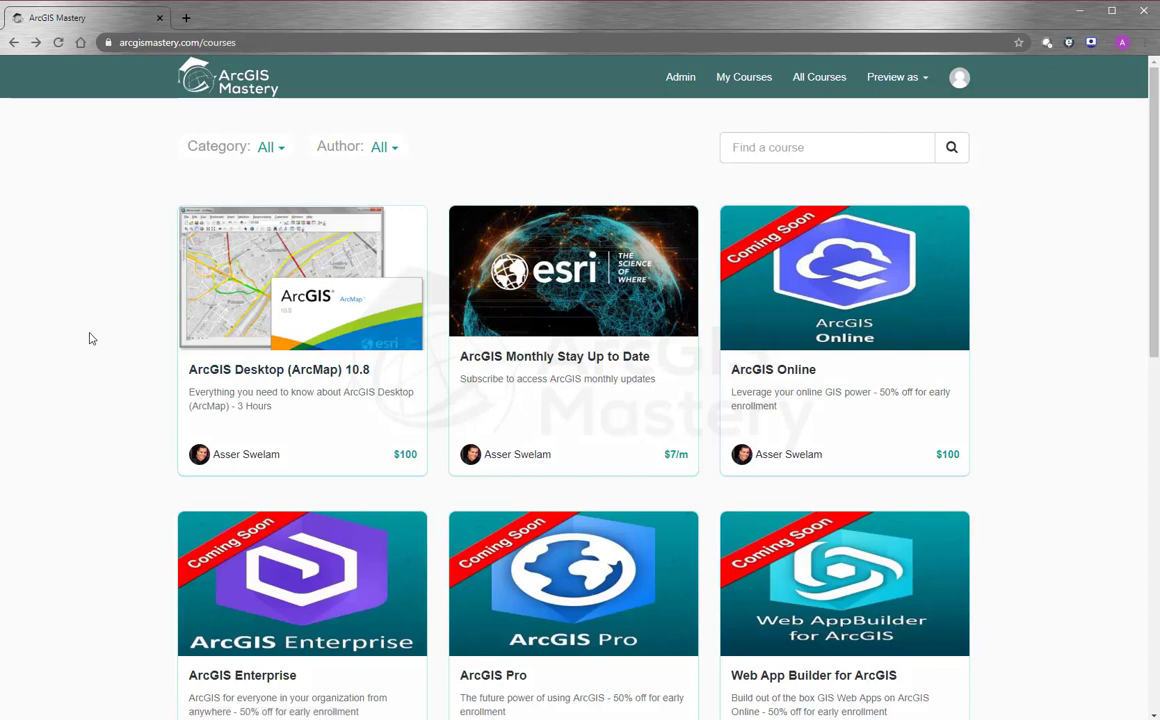